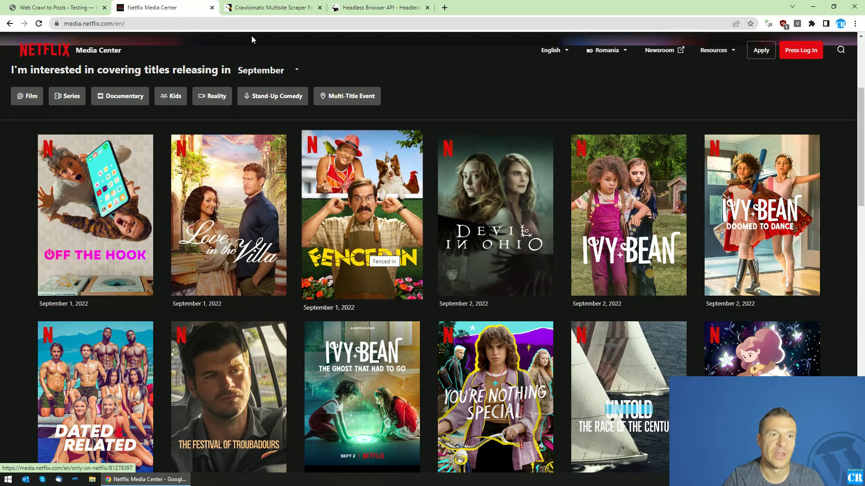
# Compare the Crawlomatic CodeCanyon page with the HeadlessBrowserAPI homepage, ending on headlessbrowserapi.com
pyautogui.click(247, 4)
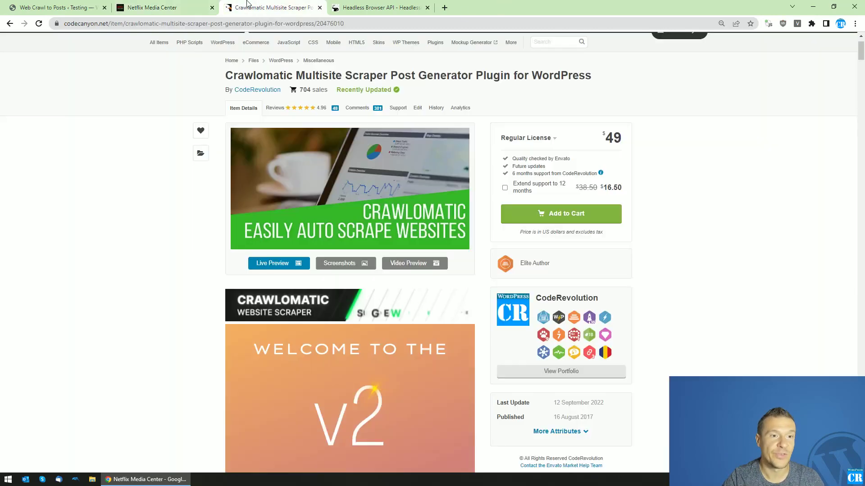
pyautogui.click(378, 8)
pyautogui.click(300, 7)
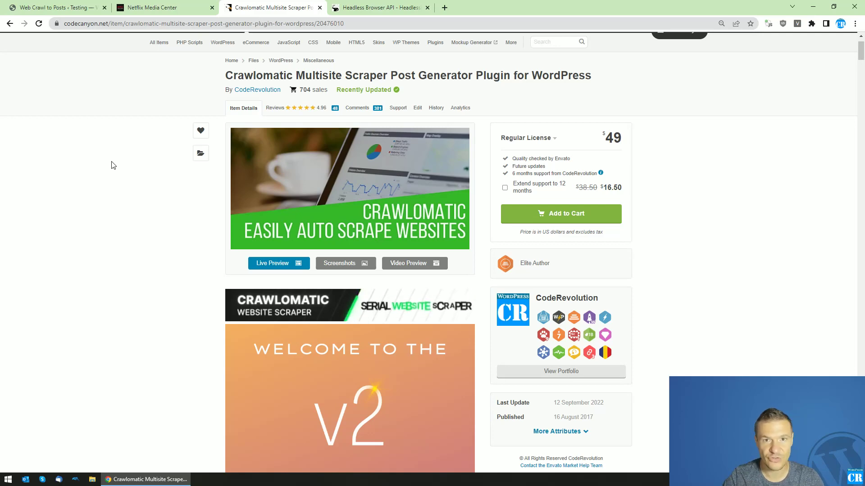
pyautogui.click(339, 5)
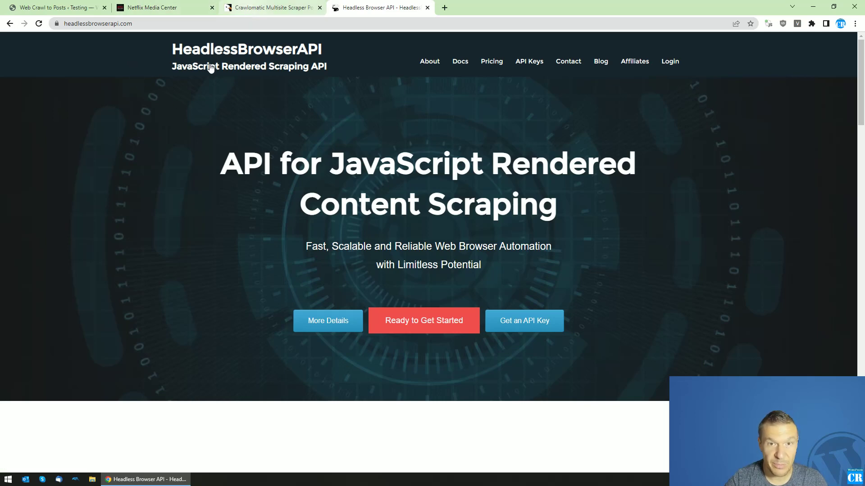
# Go through the CodeCanyon and Netflix new releases tabs to the Web Crawl to Posts rules table
pyautogui.click(243, 5)
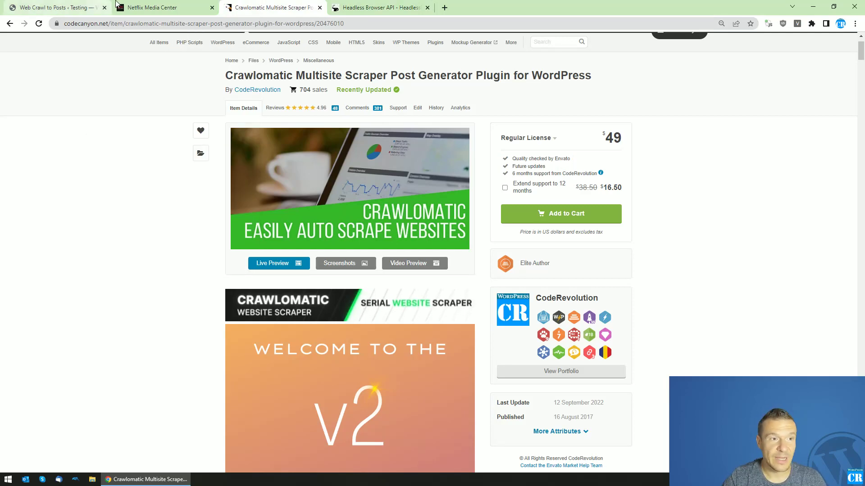
pyautogui.click(135, 7)
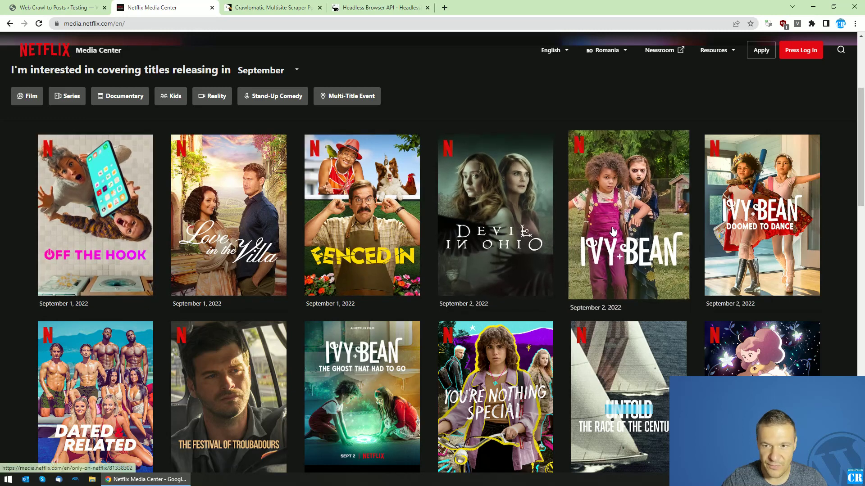
pyautogui.click(92, 5)
# Preview the site's front page, then run rule 0 now and confirm
pyautogui.click(154, 143)
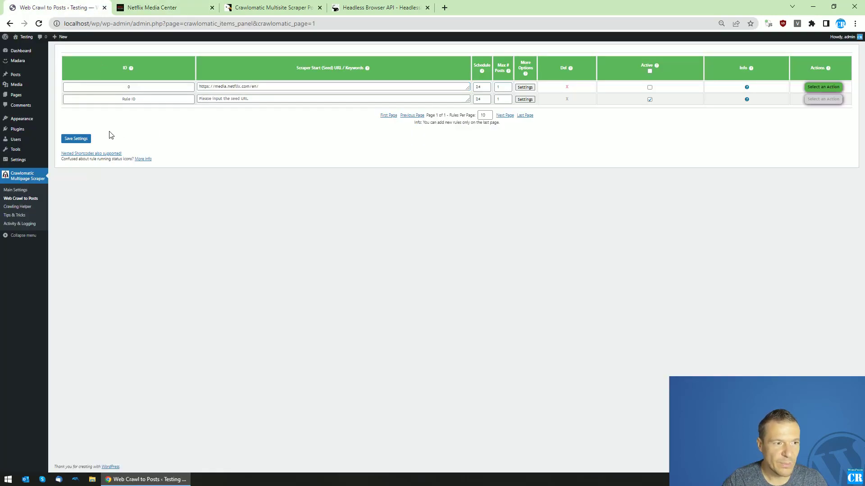
pyautogui.click(22, 49)
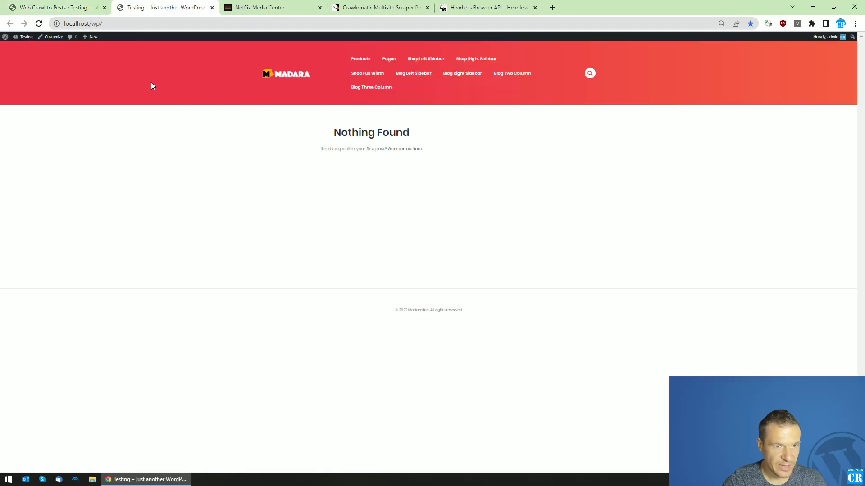
pyautogui.click(212, 8)
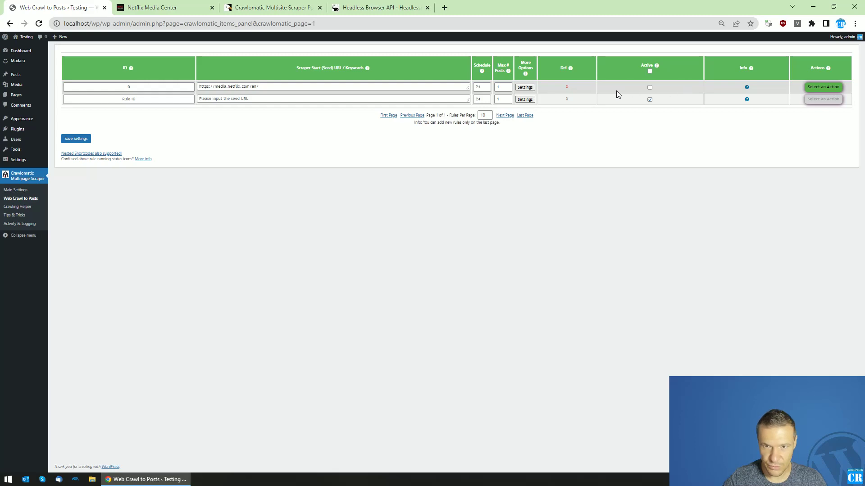
pyautogui.click(823, 87)
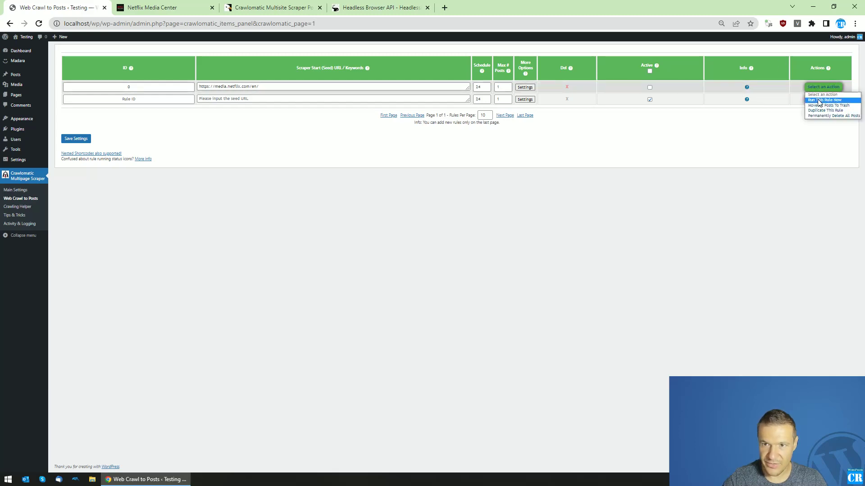
pyautogui.click(824, 100)
pyautogui.click(473, 74)
# Check rule 0's Content Scraping Method in its advanced settings against the Netflix page
pyautogui.click(525, 87)
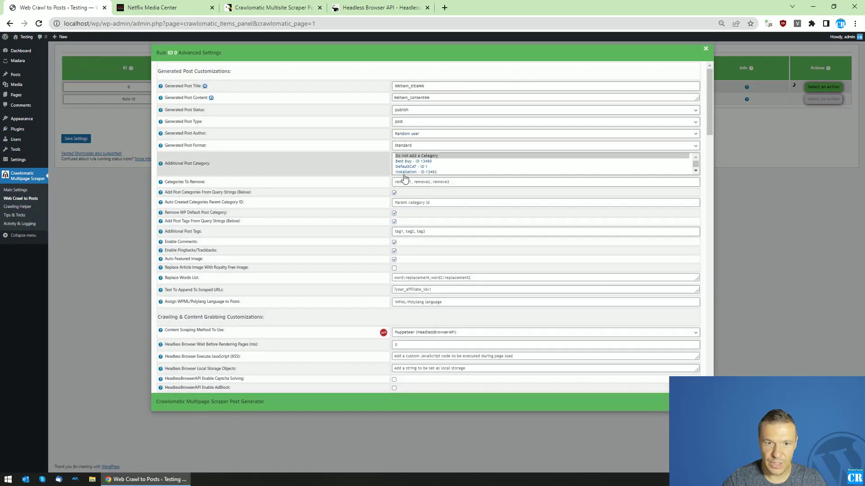
pyautogui.scroll(-3, 396, 184)
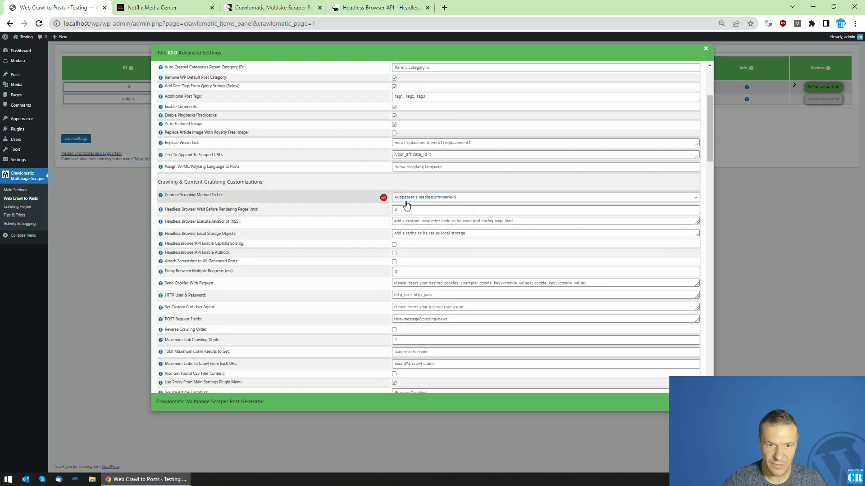
pyautogui.click(163, 4)
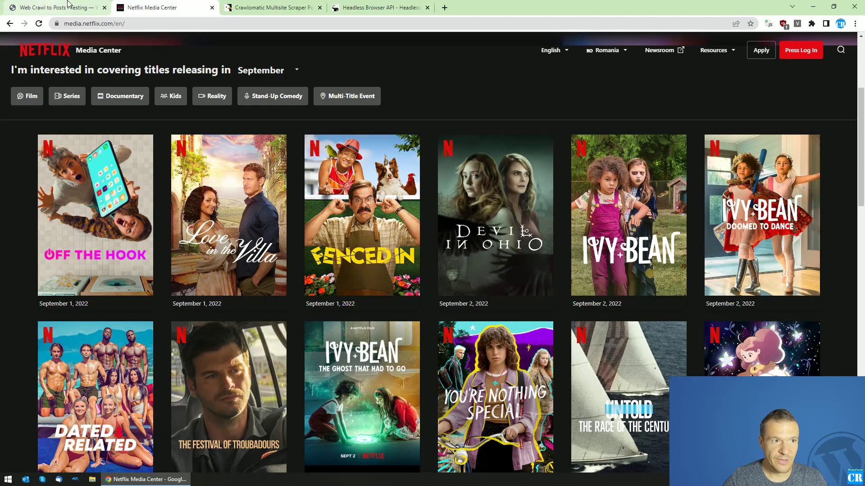
pyautogui.click(49, 6)
# Close rule 0's advanced settings and select its maximum posts value
pyautogui.click(800, 138)
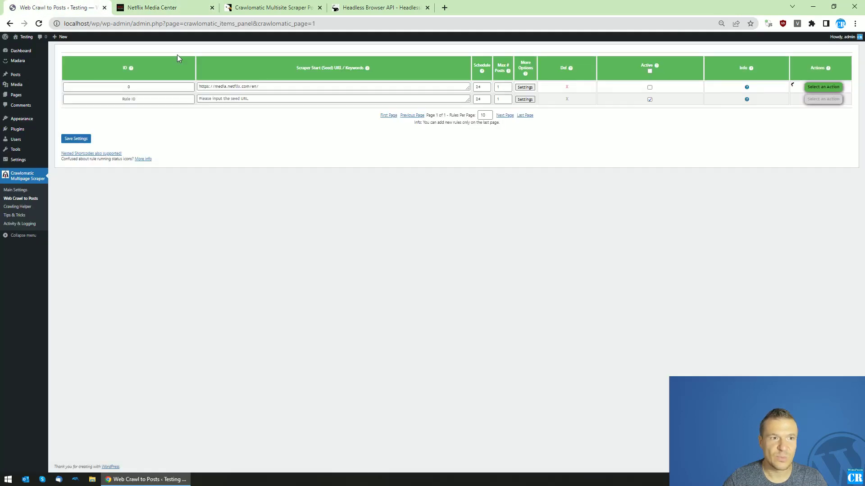
pyautogui.doubleClick(502, 86)
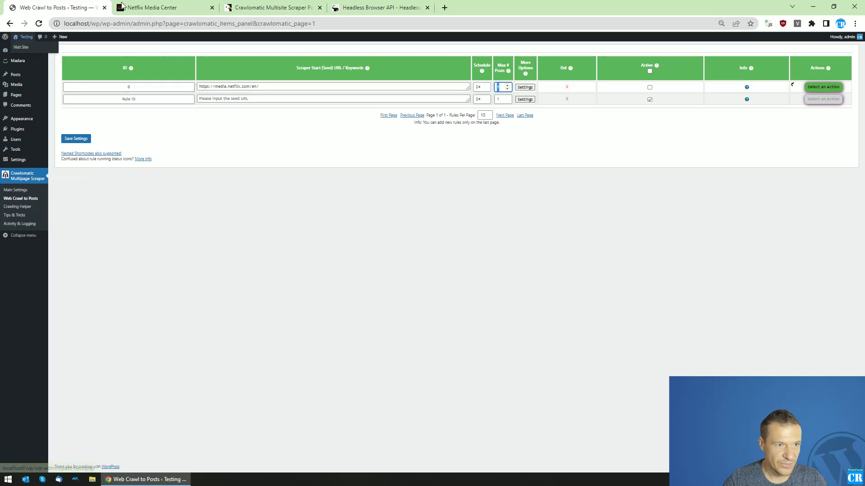
pyautogui.click(151, 7)
pyautogui.click(87, 3)
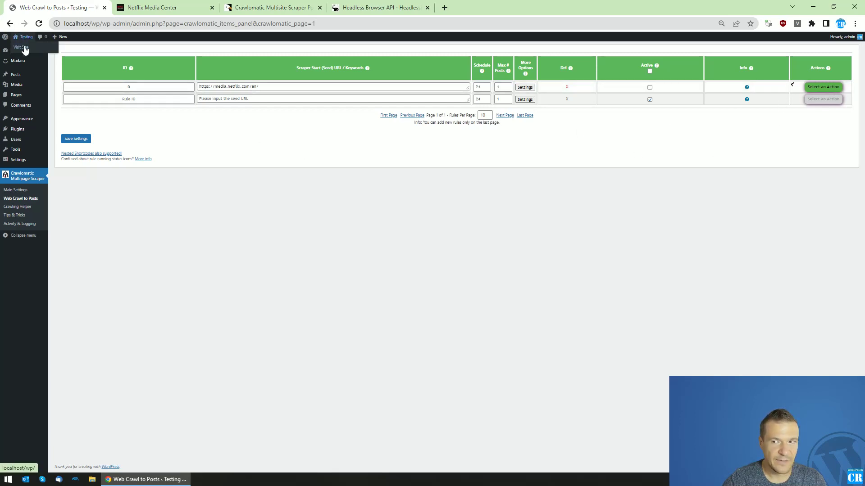
# Open the site's front page and Activity & Logging in background tabs, then close the logs tab
pyautogui.middleClick(25, 48)
pyautogui.click(164, 7)
pyautogui.click(51, 4)
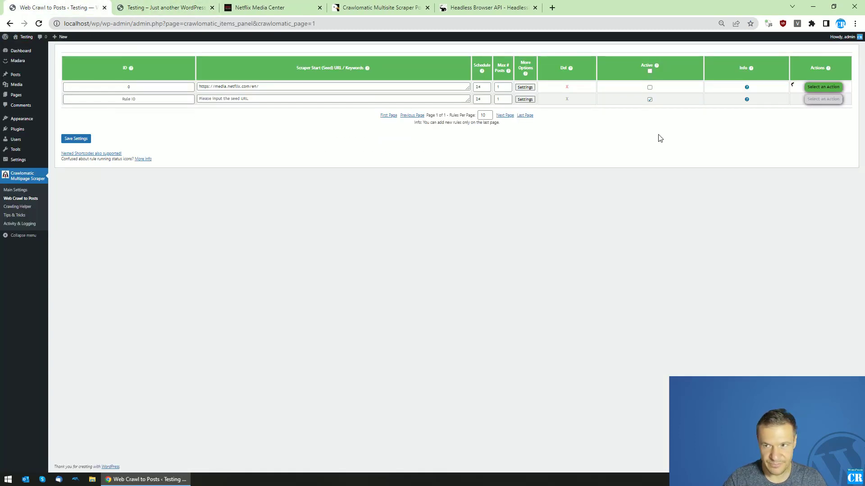
pyautogui.middleClick(19, 223)
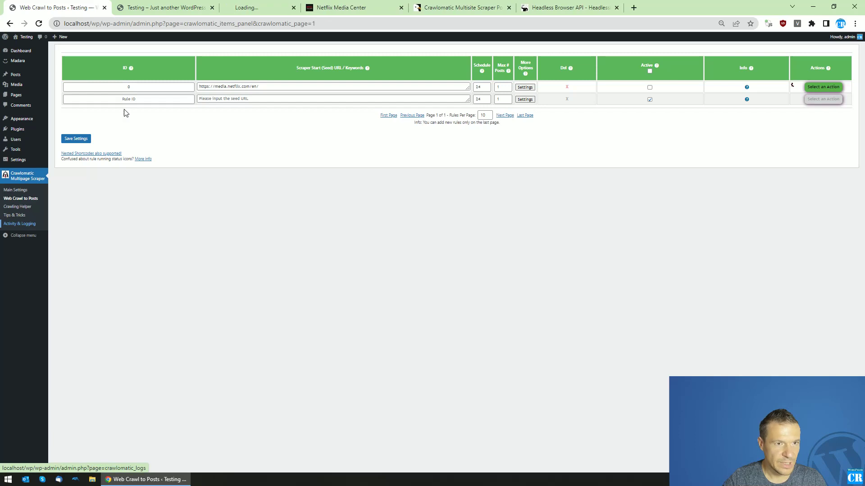
pyautogui.click(270, 7)
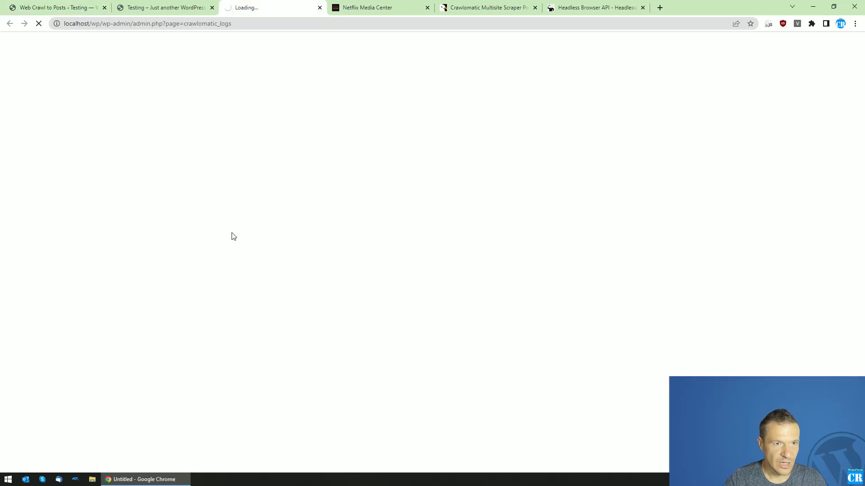
pyautogui.click(108, 4)
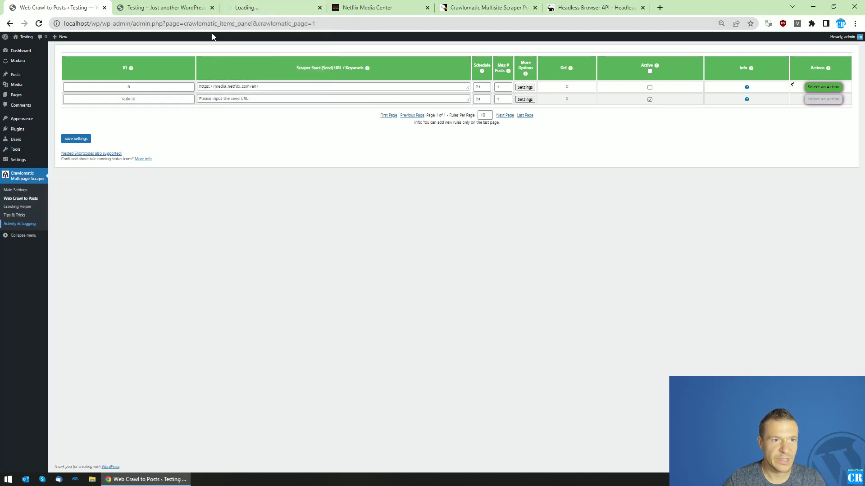
pyautogui.click(320, 8)
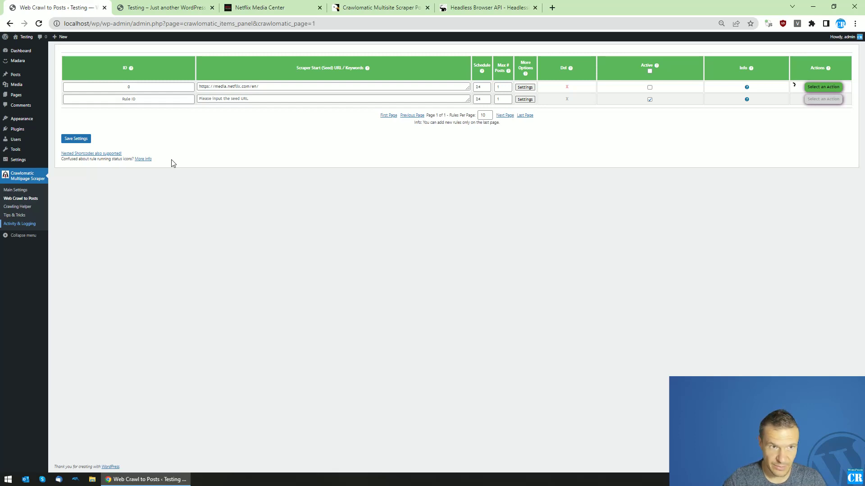
# Reload the front page and cycle through the open tabs, checking for scraped posts
pyautogui.click(166, 7)
pyautogui.press('F5')
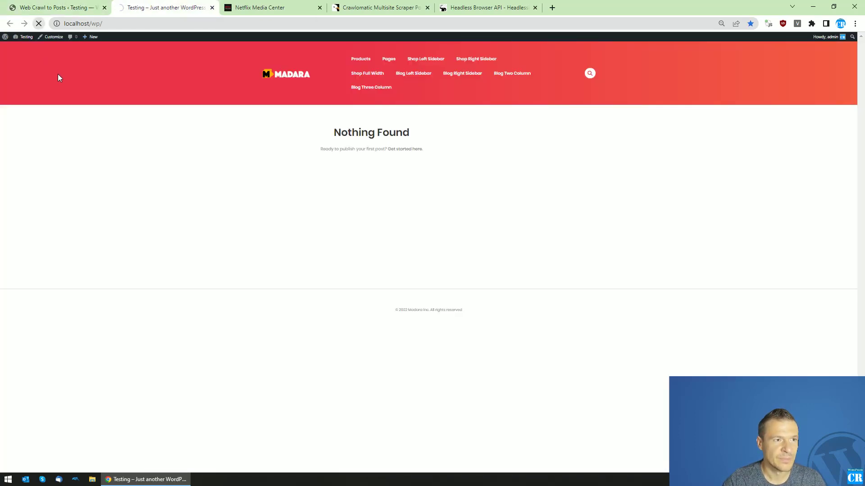
pyautogui.click(57, 7)
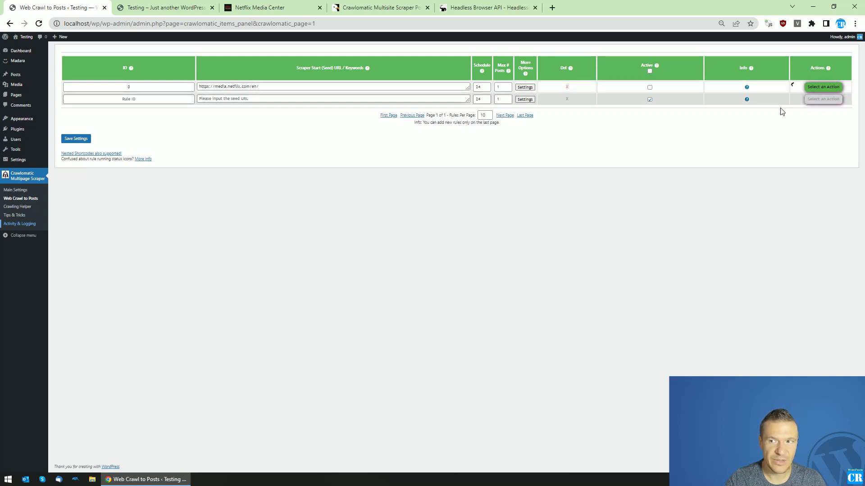
pyautogui.click(478, 5)
pyautogui.click(379, 7)
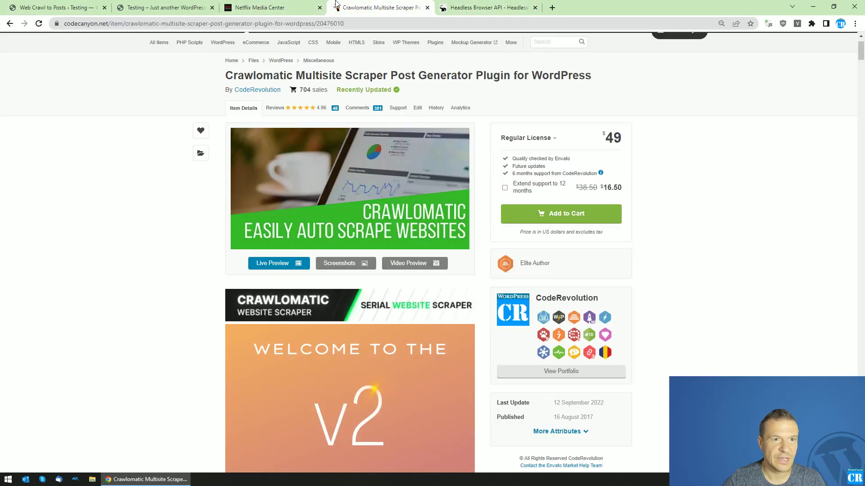
pyautogui.click(270, 7)
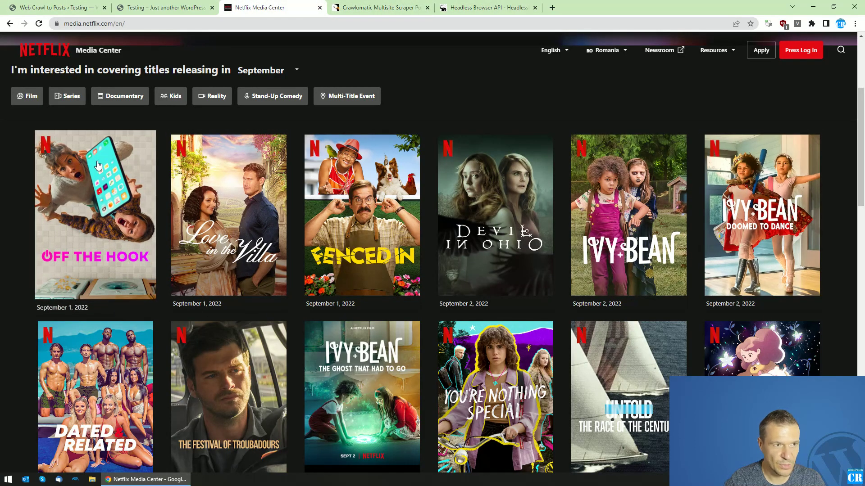
pyautogui.click(81, 7)
pyautogui.click(179, 5)
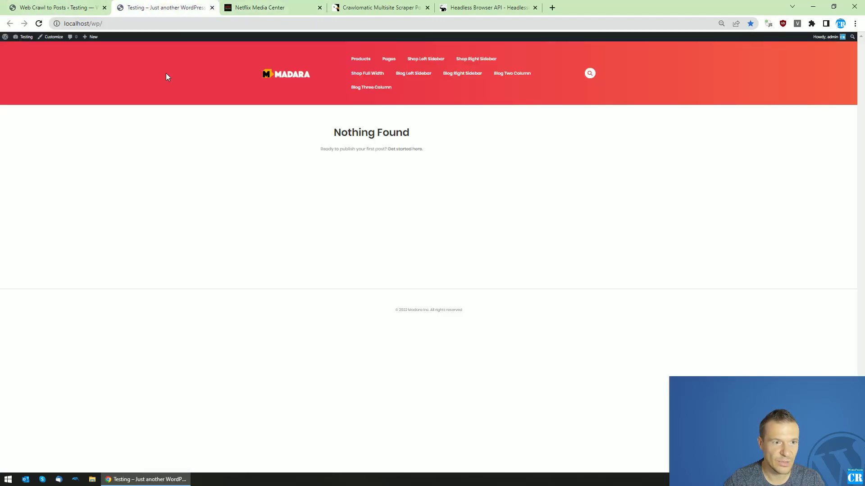
pyautogui.click(243, 7)
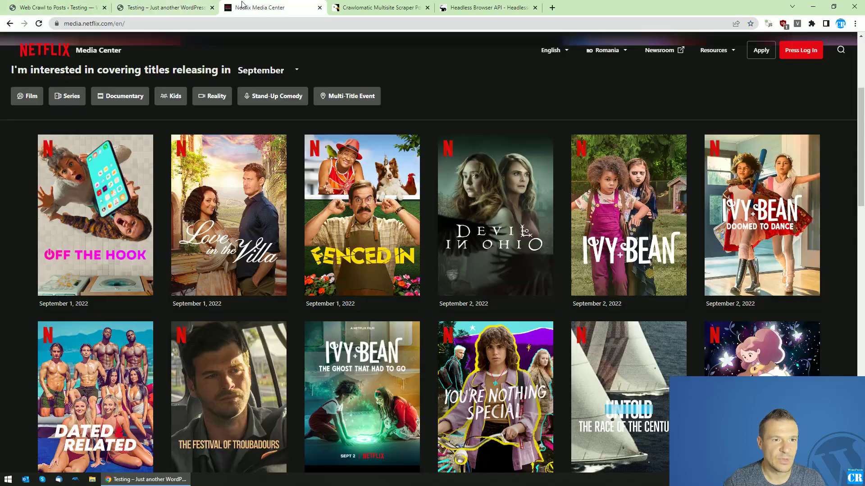
pyautogui.click(82, 8)
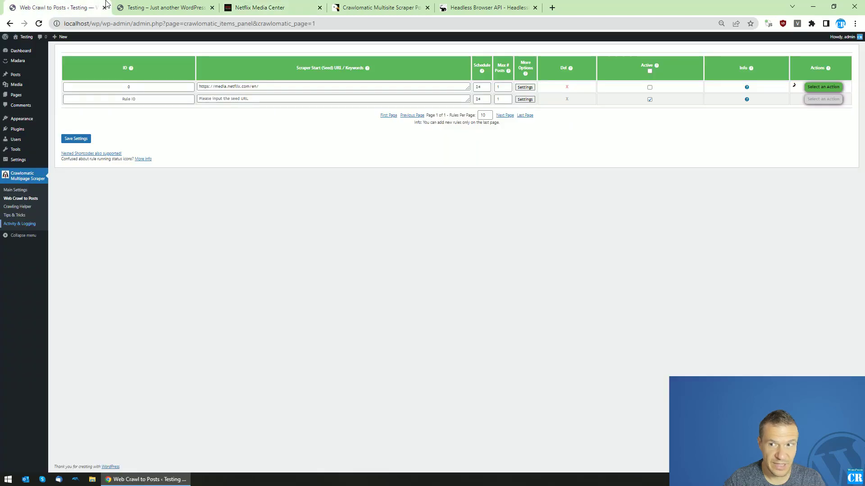
# Highlight rule 0's Netflix seed URL, then view the front page still showing Nothing Found
pyautogui.click(525, 88)
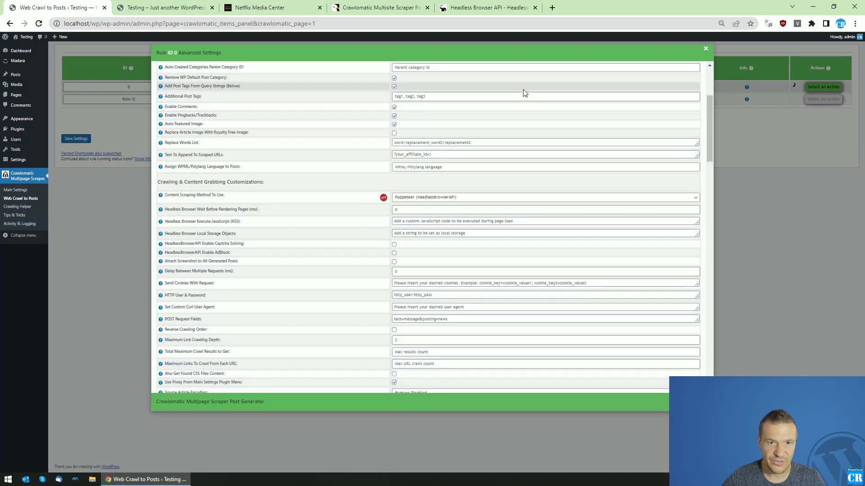
pyautogui.click(149, 137)
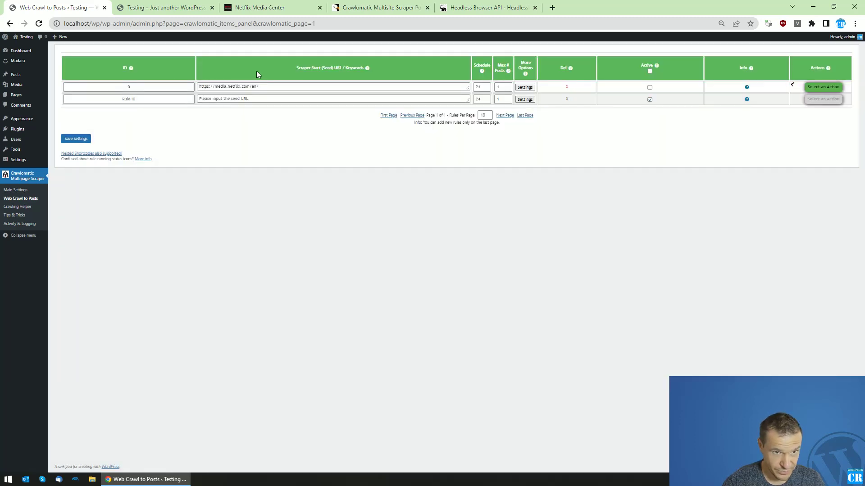
pyautogui.moveTo(290, 67); pyautogui.dragTo(363, 66)
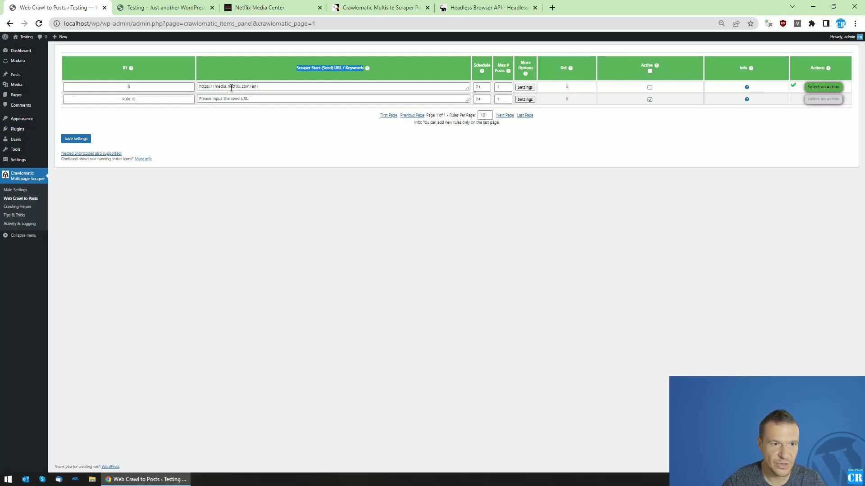
pyautogui.moveTo(215, 87); pyautogui.dragTo(220, 87)
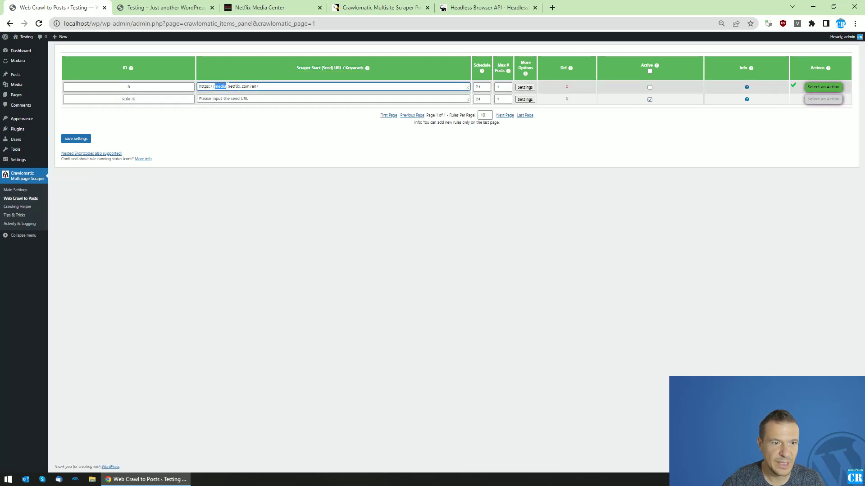
pyautogui.click(246, 86)
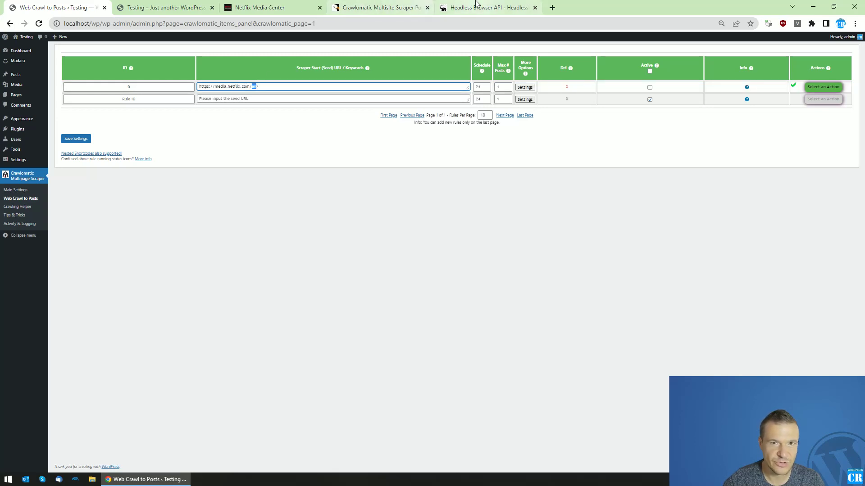
pyautogui.click(265, 7)
pyautogui.click(94, 5)
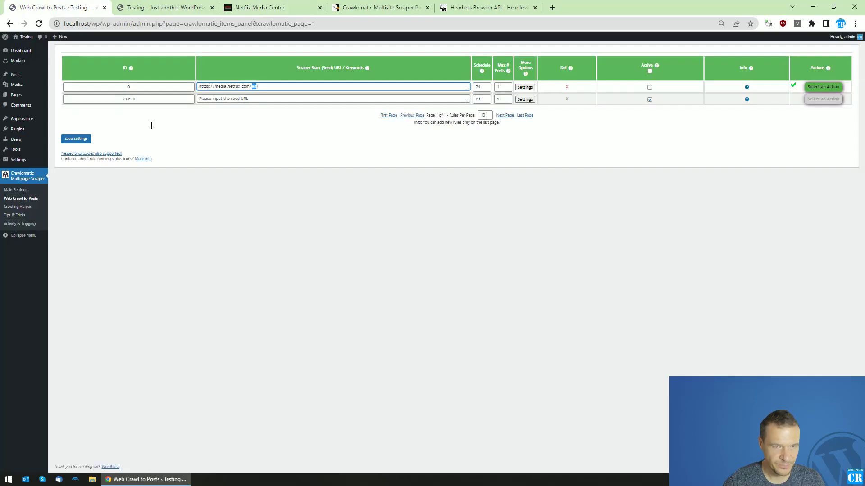
# Reload the site's front page and open the newly scraped Off the Hook post
pyautogui.click(164, 7)
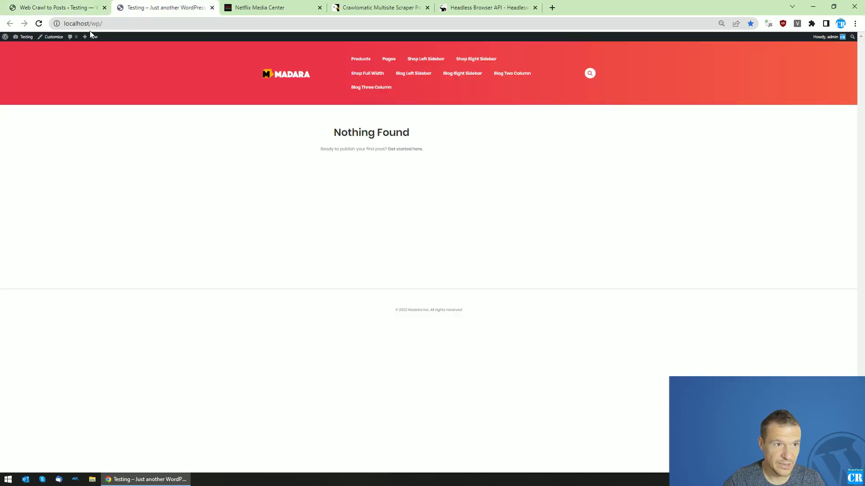
pyautogui.click(37, 23)
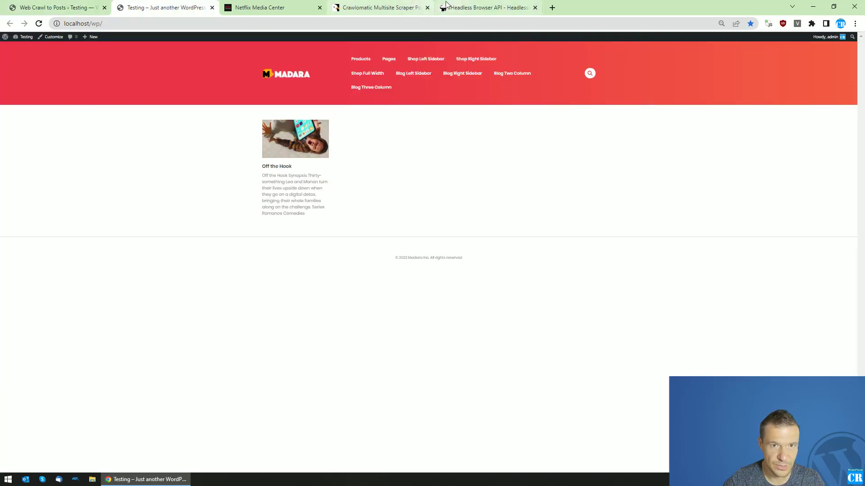
pyautogui.click(266, 8)
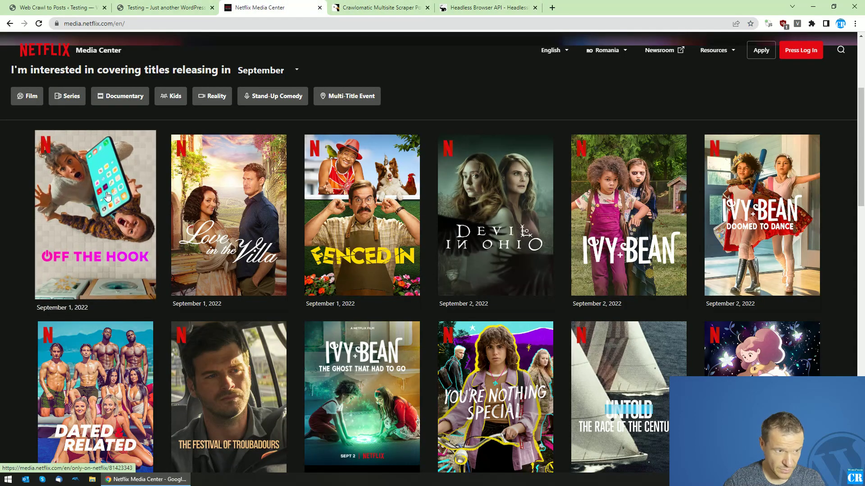
pyautogui.click(163, 7)
pyautogui.click(293, 141)
# Highlight the Off the Hook post's title and Synopsis section
pyautogui.scroll(-5, 234, 212)
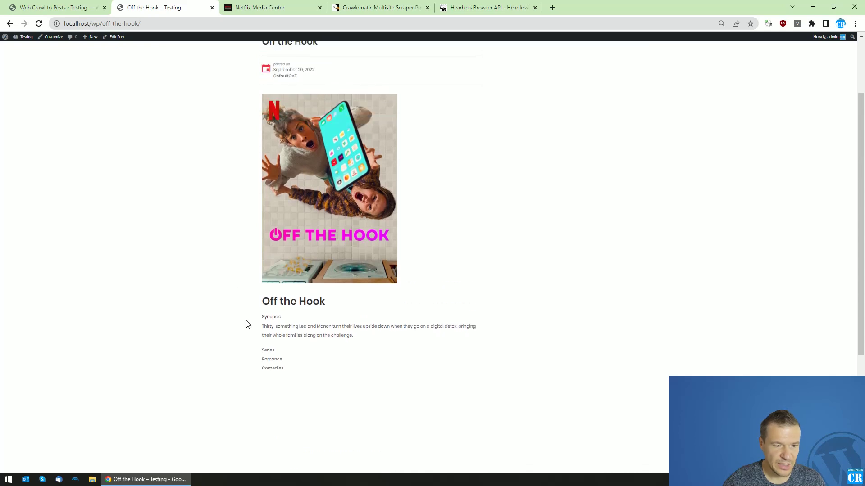
pyautogui.moveTo(265, 301); pyautogui.dragTo(325, 302)
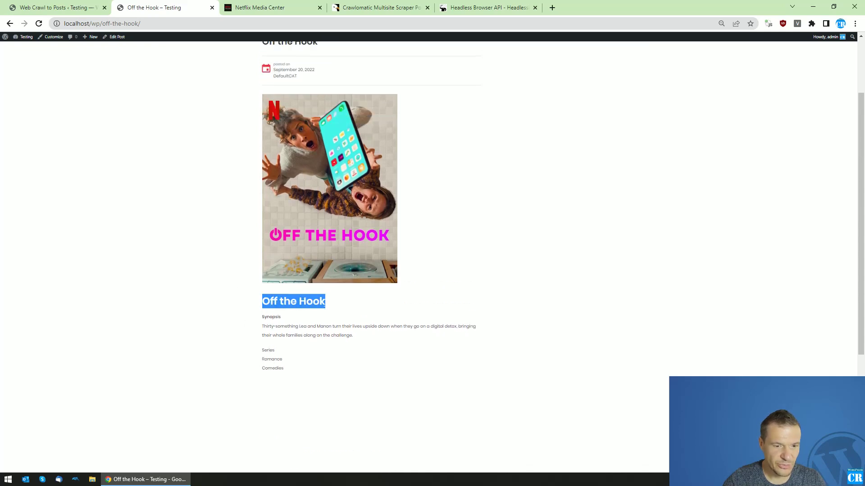
pyautogui.click(269, 304)
pyautogui.click(278, 335)
pyautogui.moveTo(272, 317); pyautogui.dragTo(284, 369)
# Open Netflix's Off the Hook title page for comparison, then return to the rules list
pyautogui.click(245, 8)
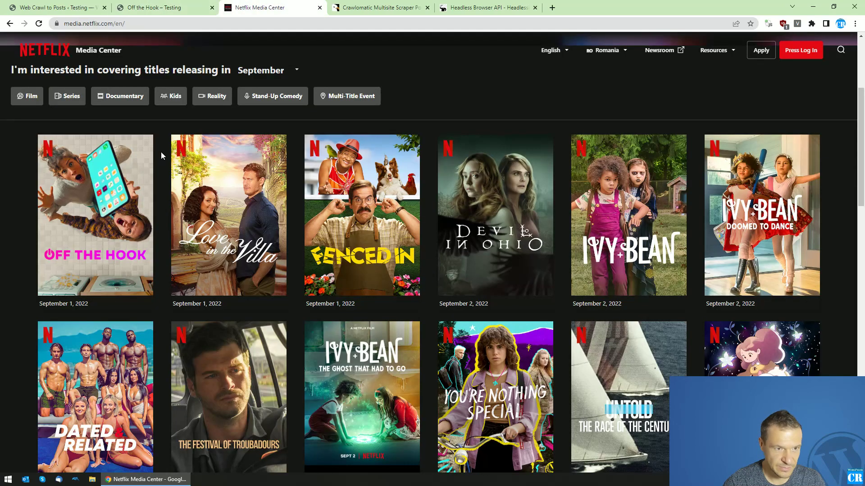
pyautogui.middleClick(119, 179)
pyautogui.click(380, 8)
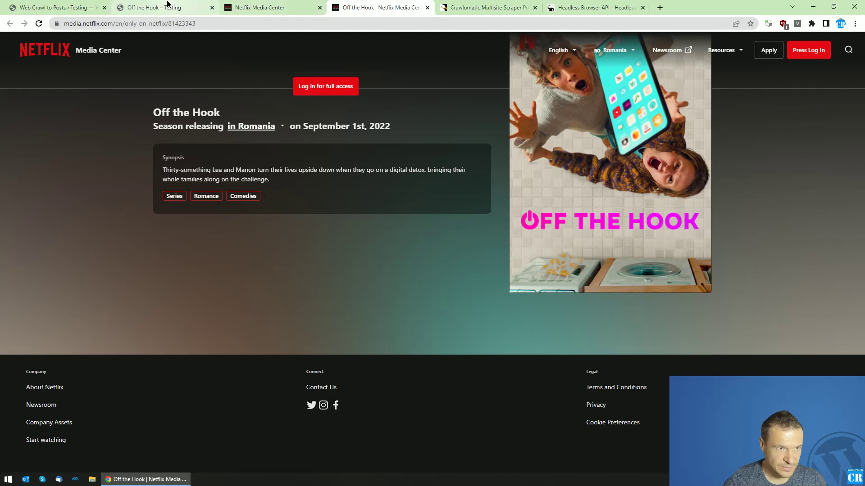
pyautogui.click(153, 8)
pyautogui.click(54, 8)
pyautogui.click(334, 149)
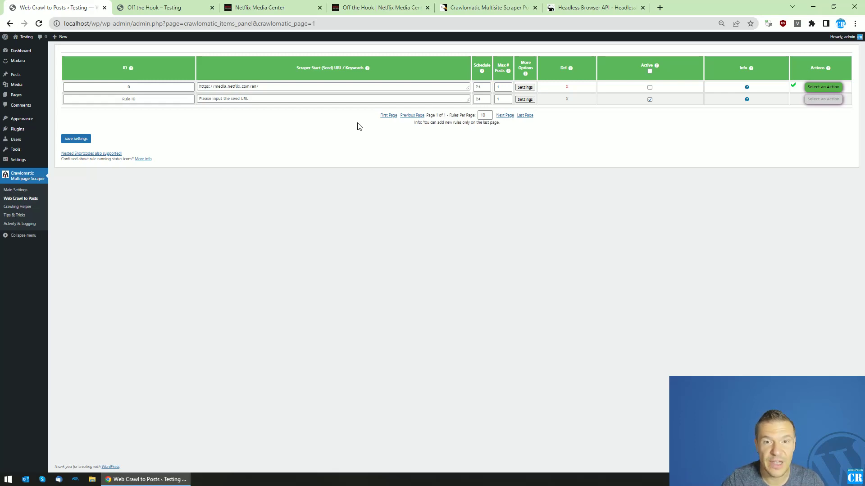
# Set rule 0's Content Scraping Method To Use to Puppeteer (HeadlessBrowserAPI)
pyautogui.click(525, 87)
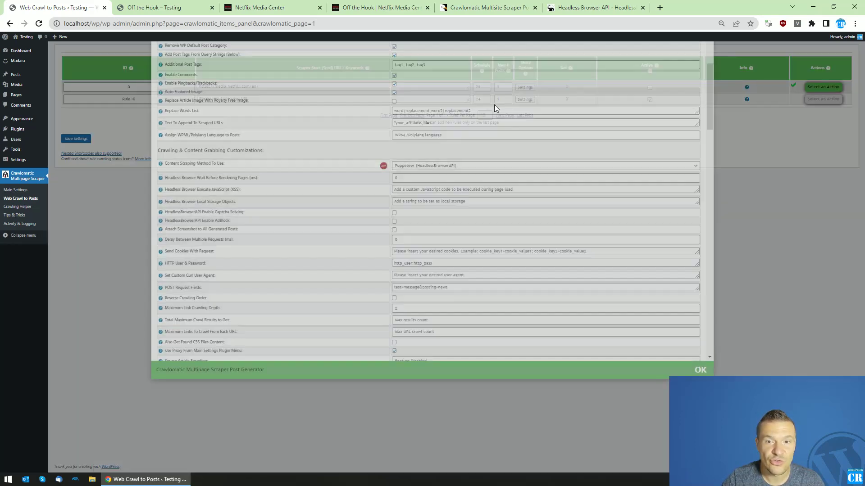
pyautogui.scroll(4, 358, 153)
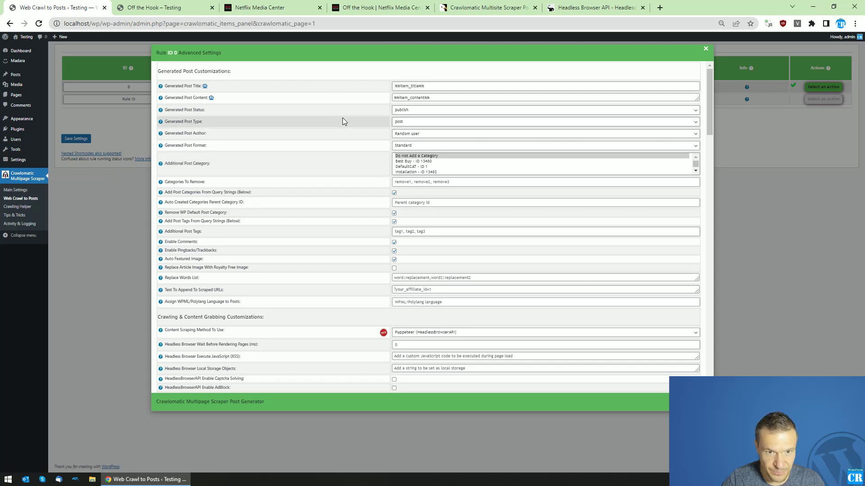
pyautogui.scroll(-1, 343, 119)
pyautogui.scroll(1, 341, 135)
pyautogui.scroll(-4, 371, 162)
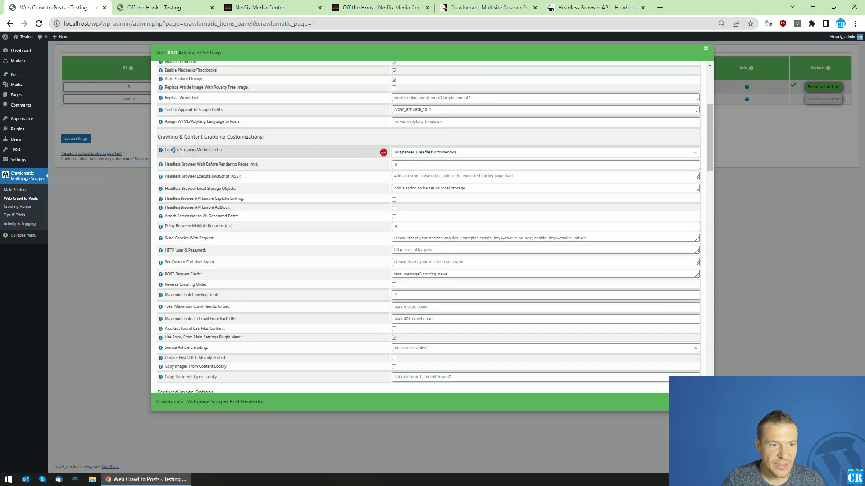
pyautogui.moveTo(175, 151); pyautogui.dragTo(223, 152)
pyautogui.click(401, 153)
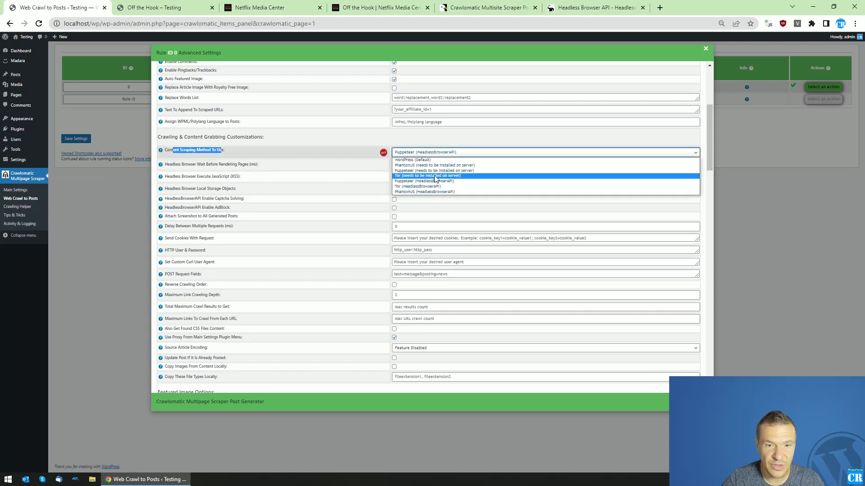
pyautogui.click(410, 173)
pyautogui.click(408, 153)
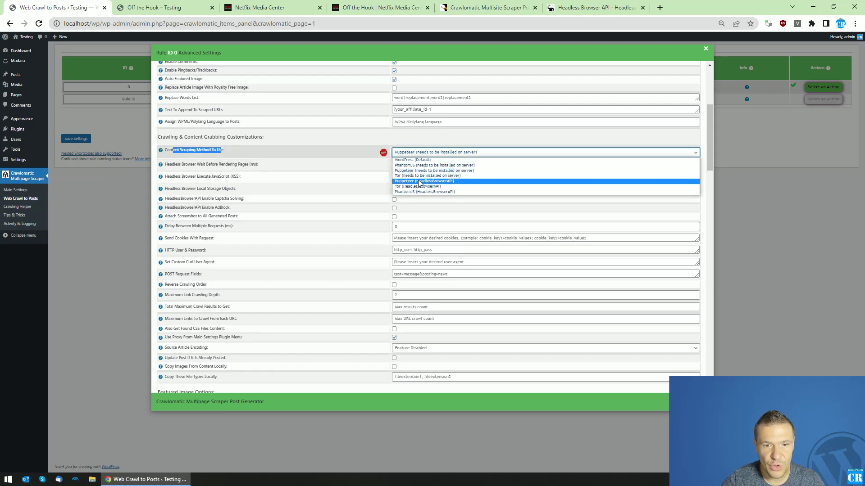
pyautogui.click(419, 183)
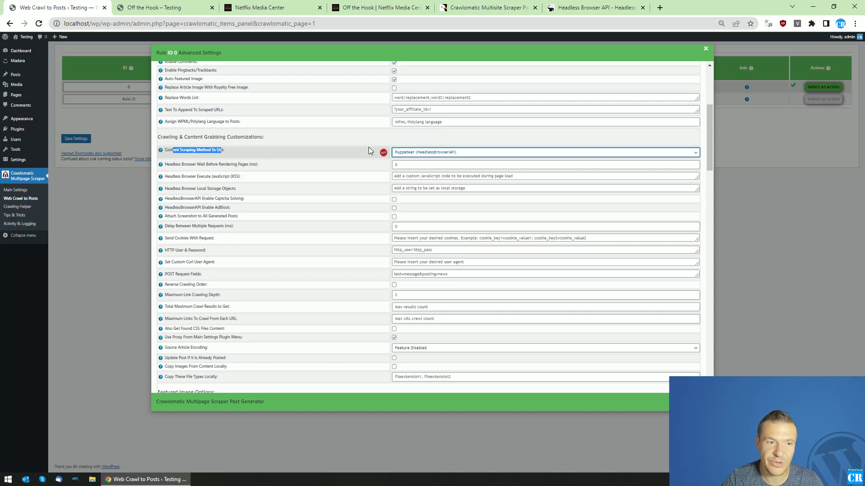
# Scroll to Crawling Restrictions and review seed query type Class with string item-enter-done
pyautogui.scroll(-5, 369, 147)
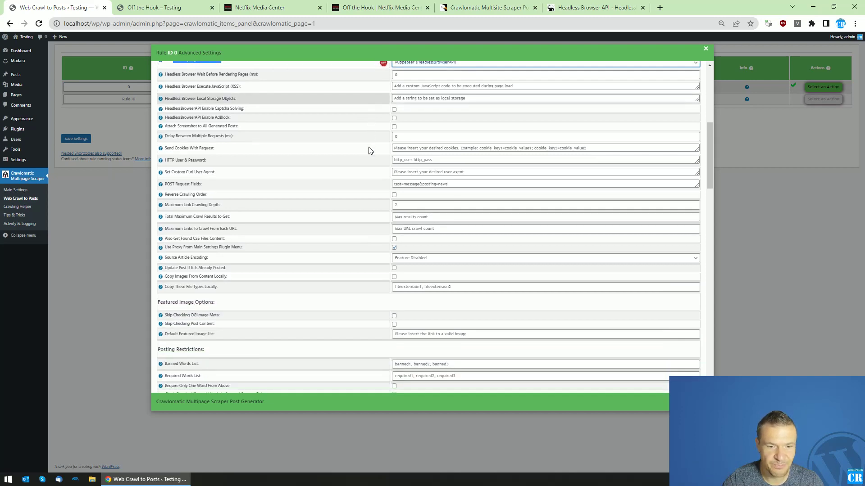
pyautogui.scroll(-10, 364, 153)
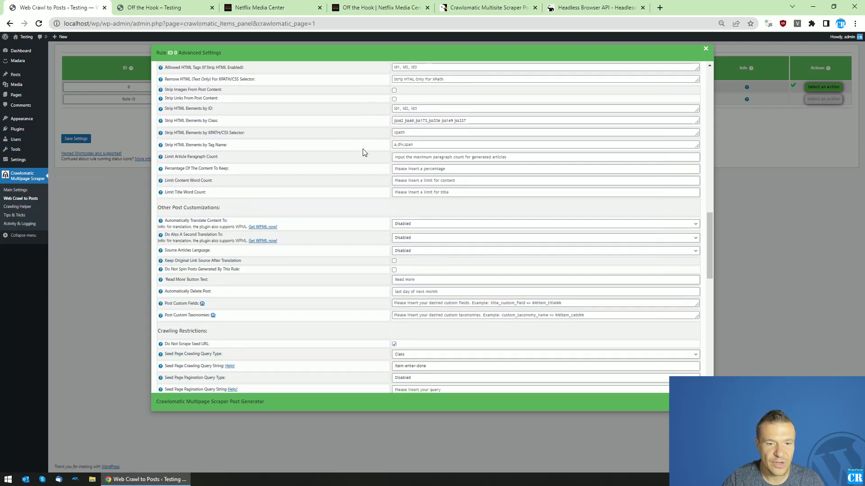
pyautogui.scroll(-2, 364, 152)
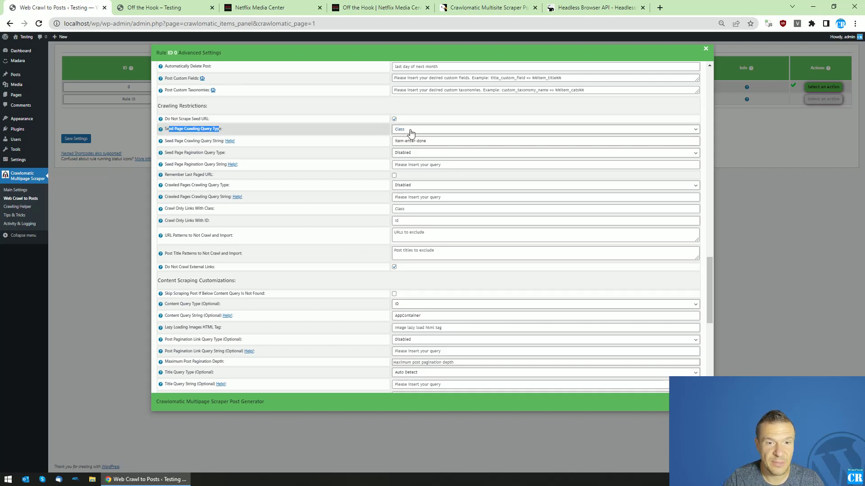
pyautogui.moveTo(168, 141); pyautogui.dragTo(186, 140)
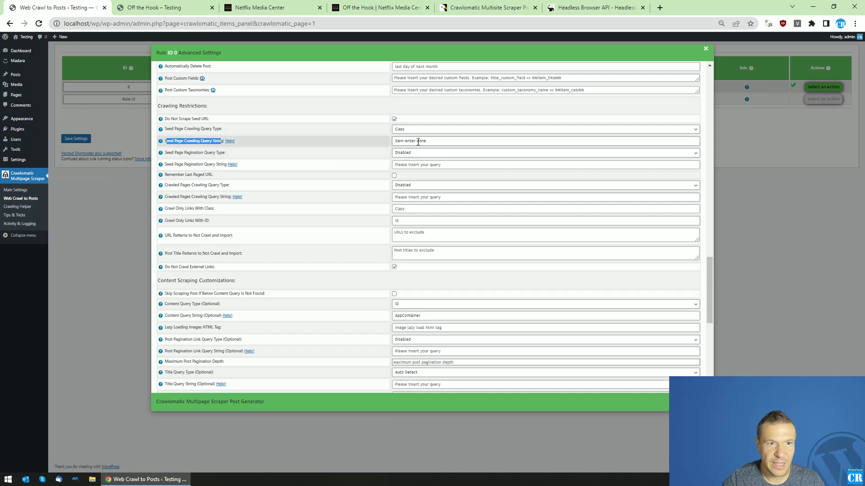
# Inspect the Off the Hook poster on Netflix and find its item-enter-done class
pyautogui.click(244, 4)
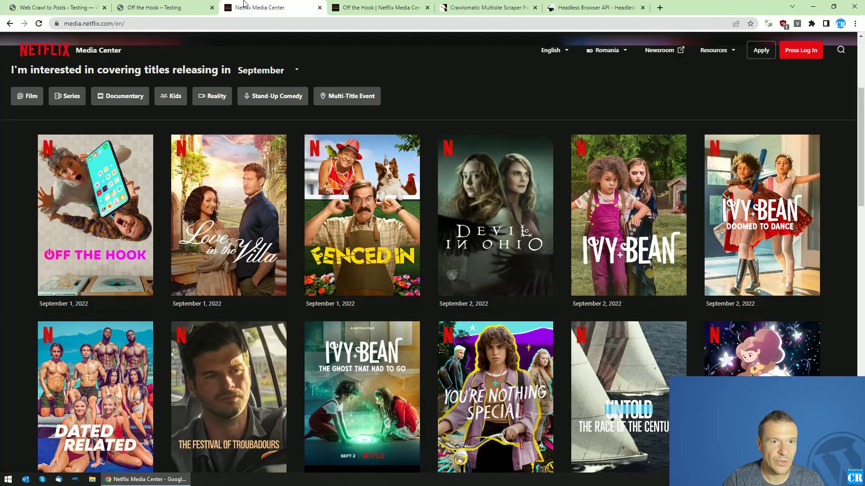
pyautogui.rightClick(107, 176)
pyautogui.click(144, 262)
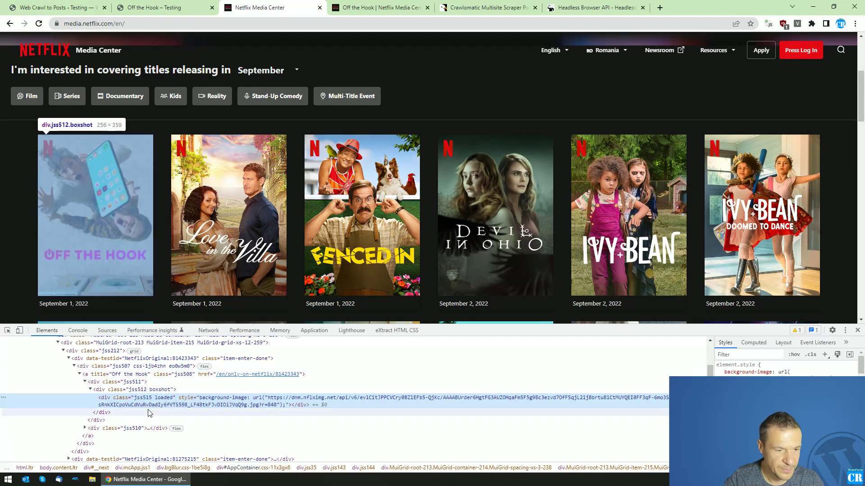
pyautogui.click(160, 375)
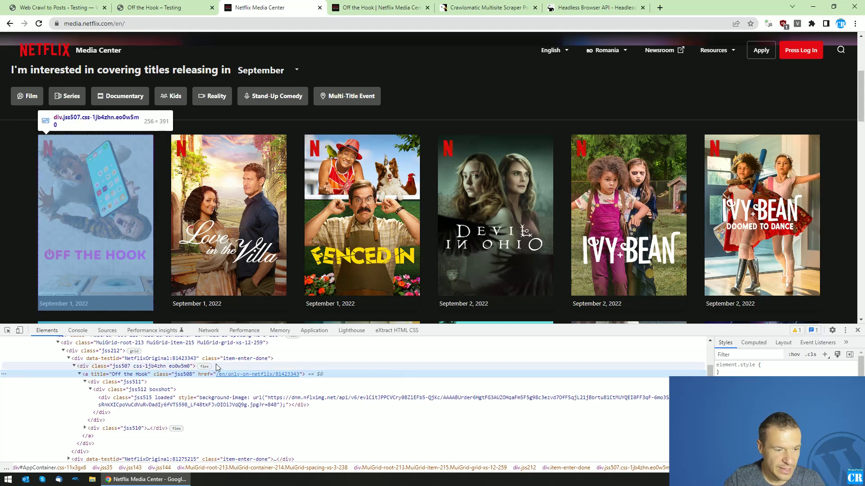
pyautogui.doubleClick(245, 359)
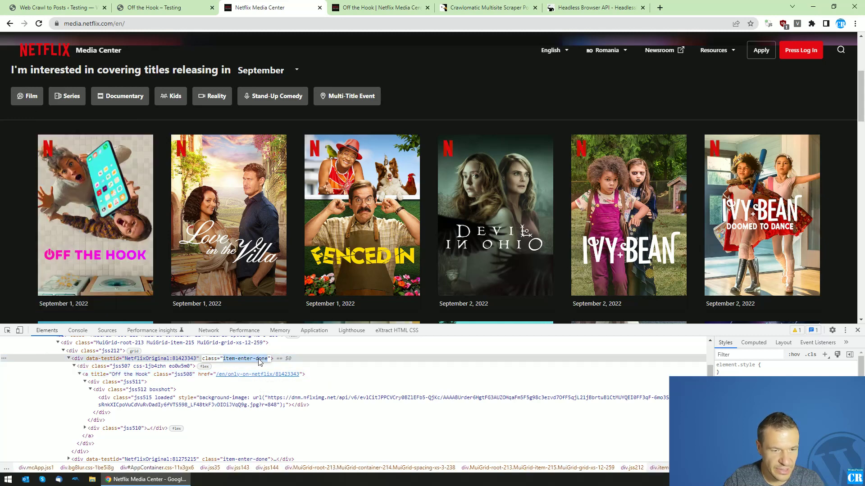
# Inspect the Love in the Villa, Fenced In and Devil in Ohio posters for the same class
pyautogui.rightClick(223, 239)
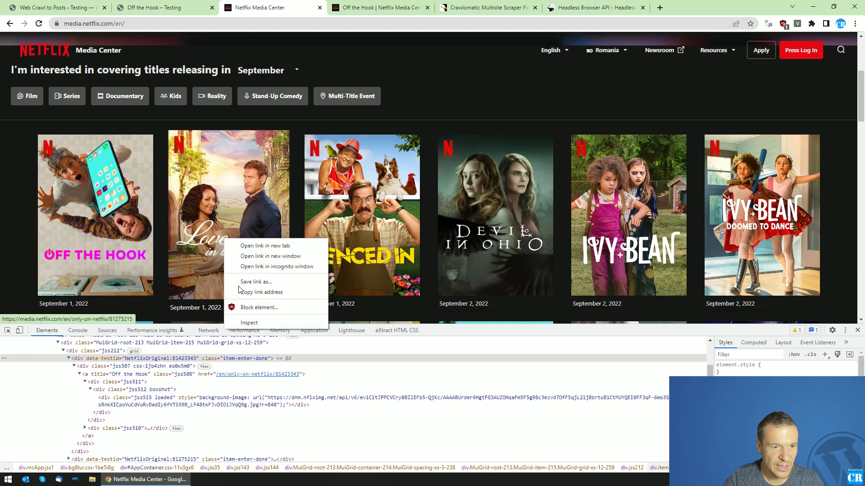
pyautogui.click(247, 325)
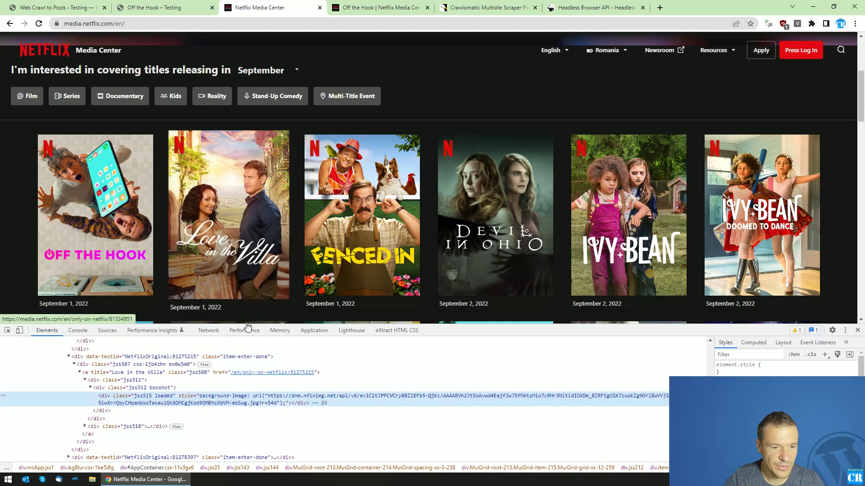
pyautogui.rightClick(316, 238)
pyautogui.click(339, 321)
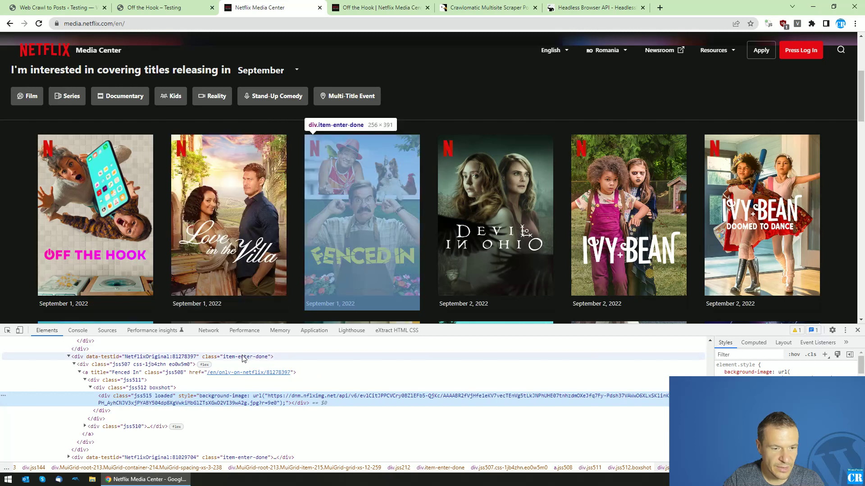
pyautogui.rightClick(491, 235)
pyautogui.click(514, 318)
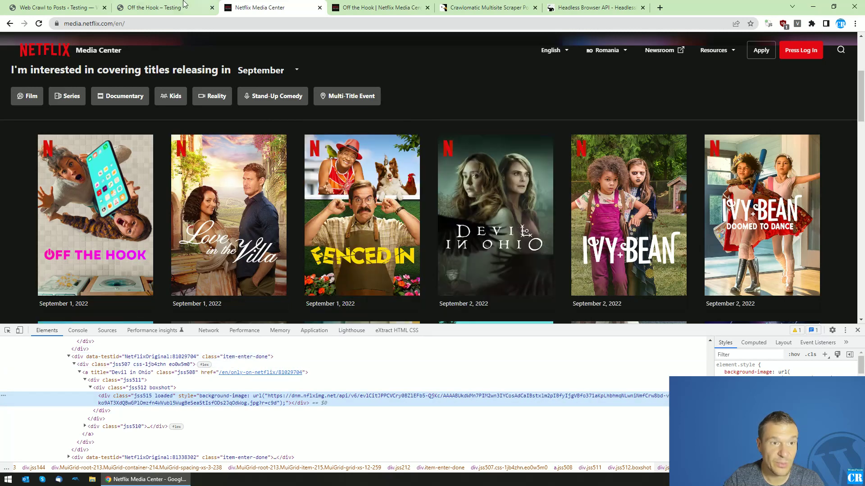
pyautogui.click(148, 7)
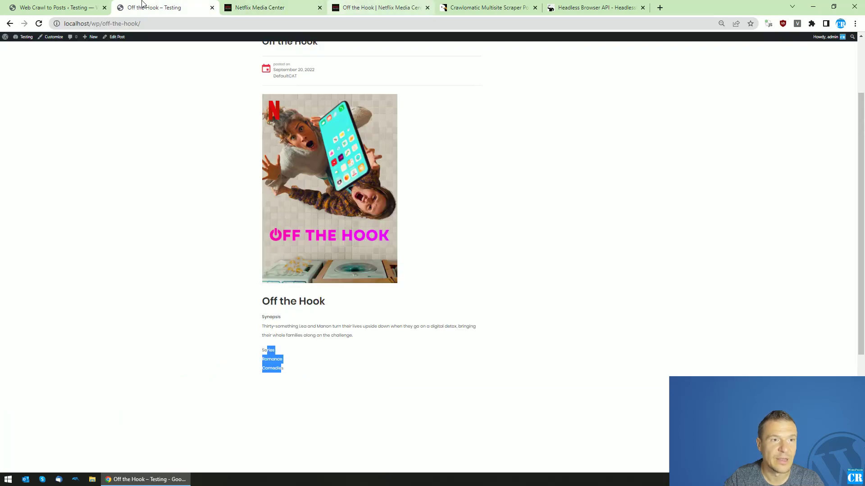
# Recheck the item-enter-done seed query, then scroll to Content Query type ID, string AppContainer
pyautogui.click(59, 7)
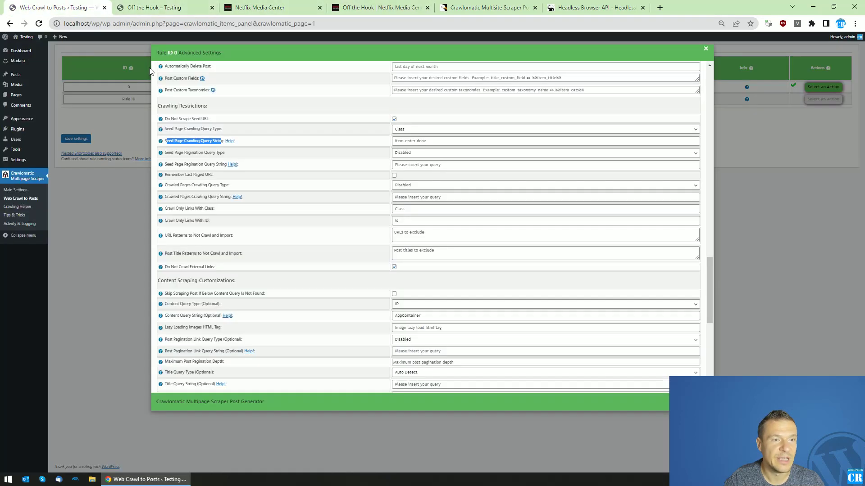
pyautogui.click(431, 145)
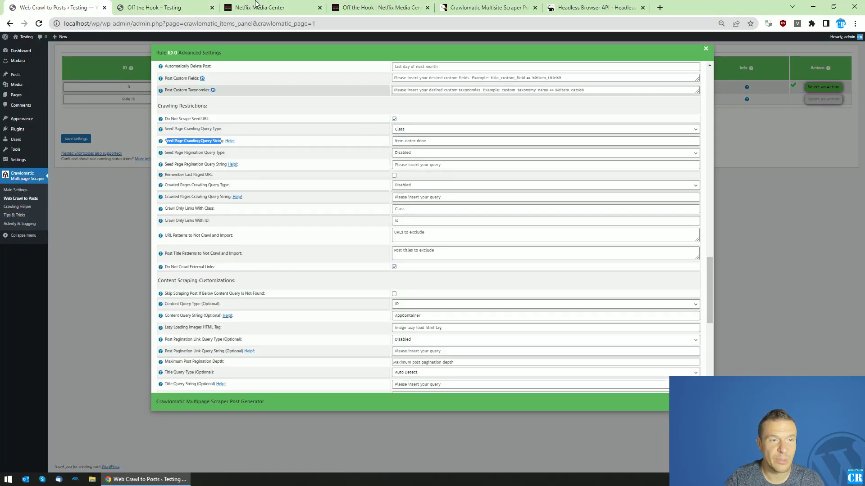
pyautogui.click(203, 5)
pyautogui.click(252, 8)
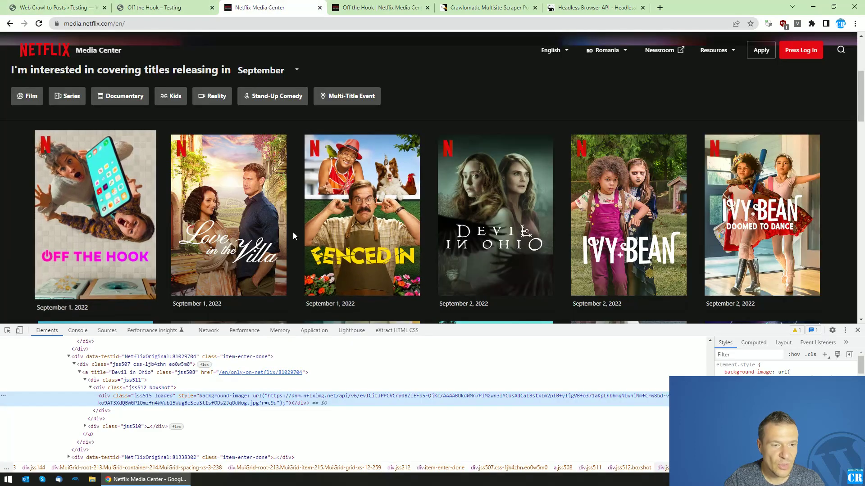
pyautogui.click(54, 7)
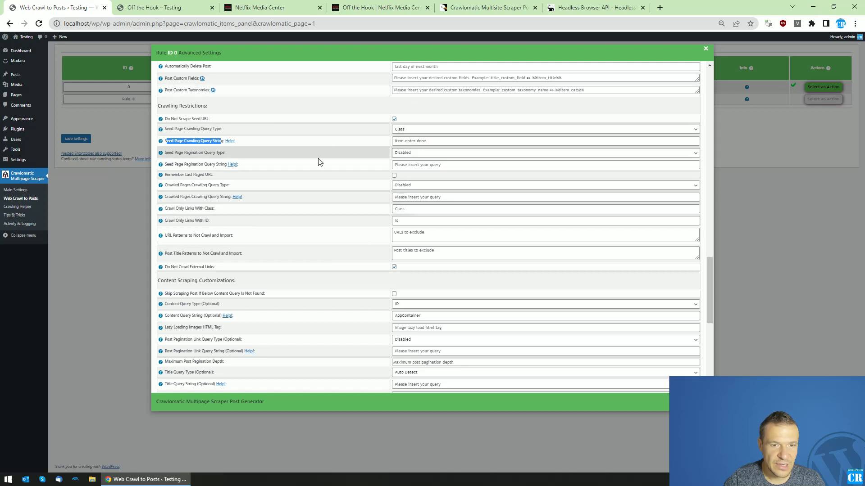
pyautogui.scroll(-2, 315, 167)
pyautogui.scroll(-1, 378, 166)
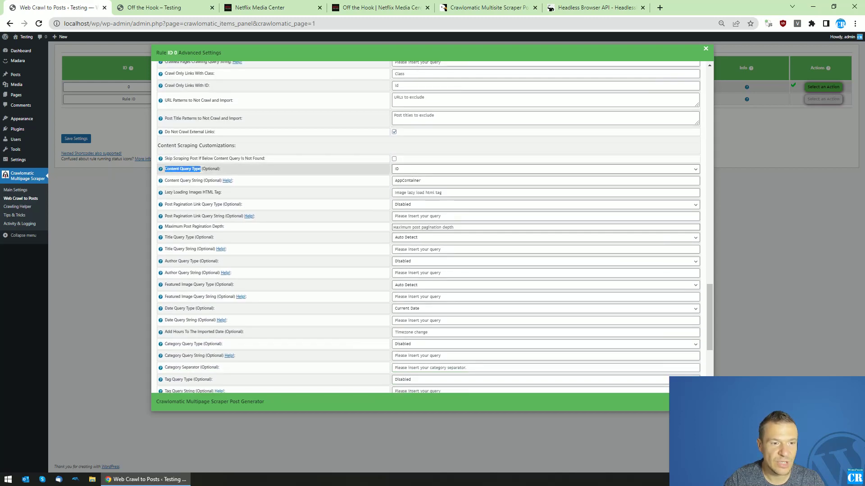
# Inspect the Off the Hook synopsis and select AppContainer in the rule's content query value
pyautogui.click(259, 7)
pyautogui.click(380, 8)
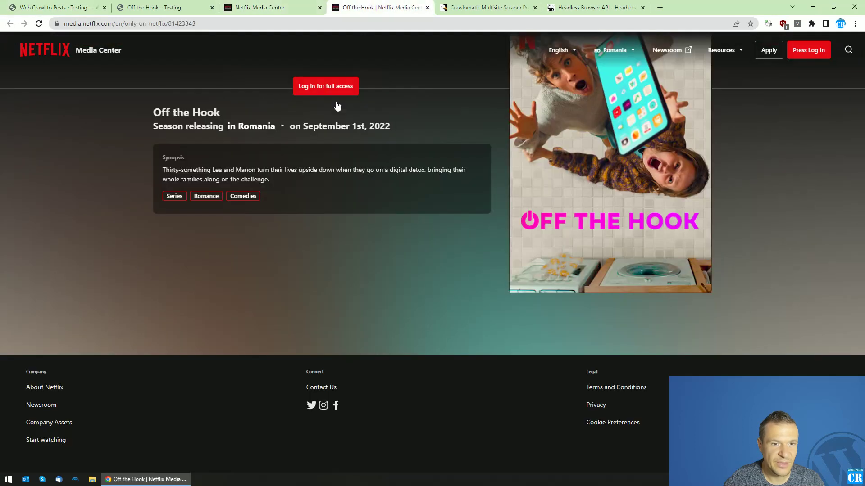
pyautogui.rightClick(232, 170)
pyautogui.click(273, 337)
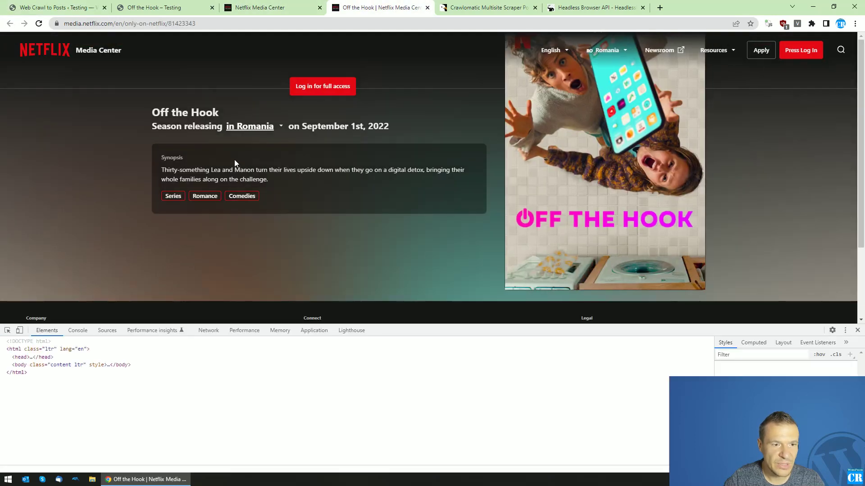
pyautogui.click(59, 7)
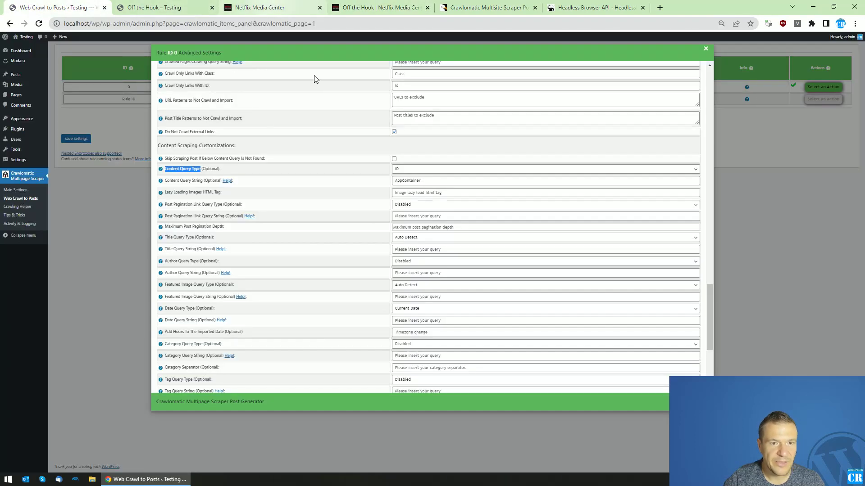
pyautogui.doubleClick(402, 184)
# Expand the synopsis paragraph and follow the Elements tree up to the AppContainer id
pyautogui.hotkey('ctrl', '4')
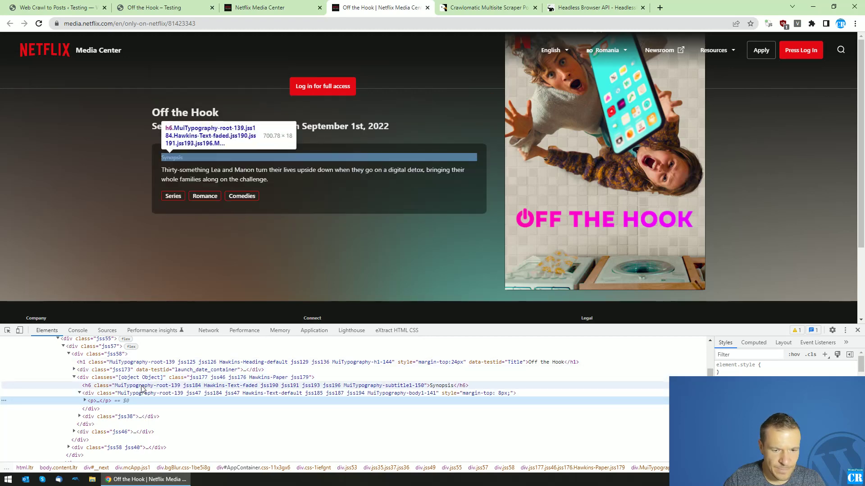
pyautogui.click(85, 401)
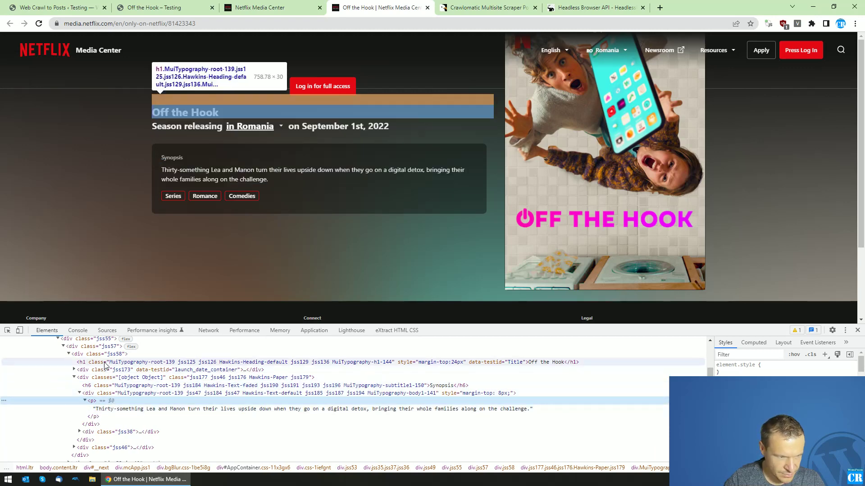
pyautogui.scroll(2, 111, 376)
pyautogui.scroll(2, 110, 376)
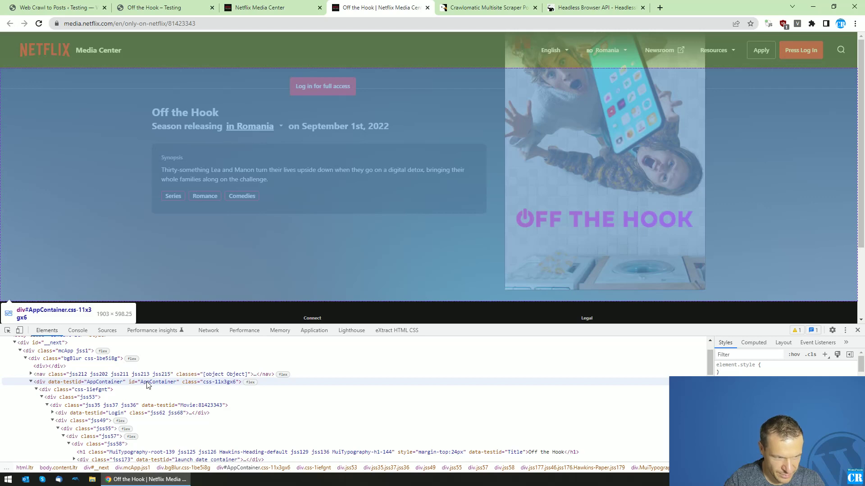
pyautogui.doubleClick(147, 383)
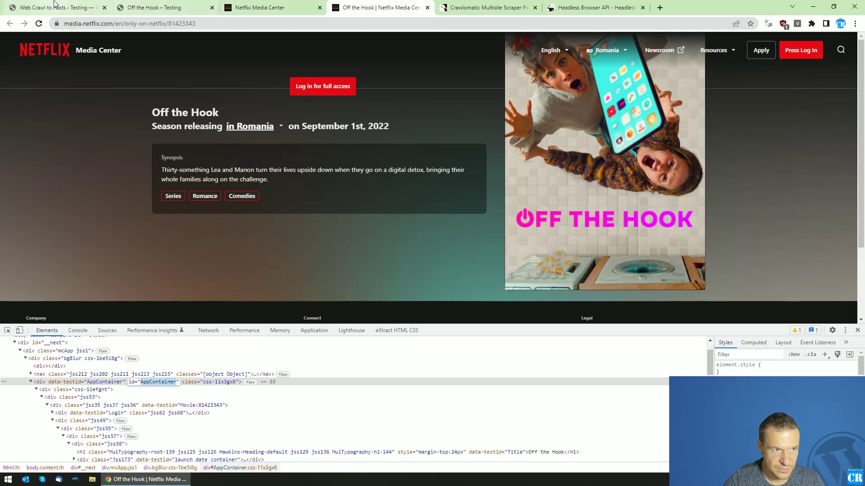
pyautogui.click(54, 7)
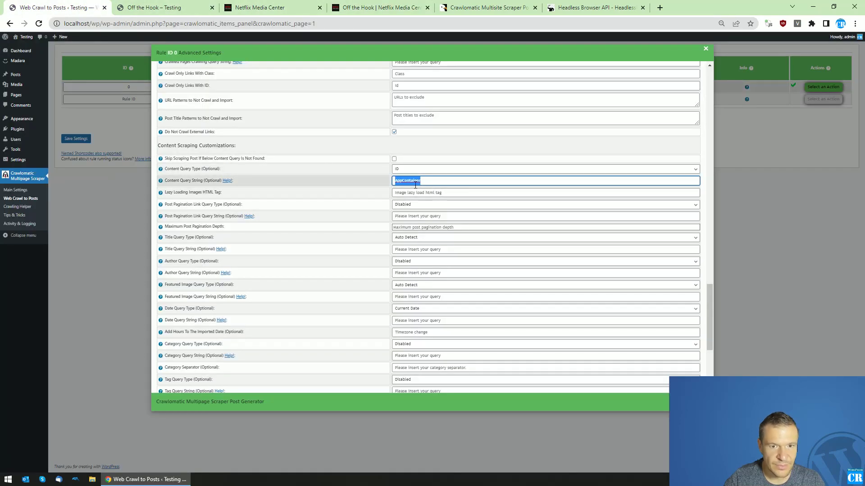
# Copy the CSS selector of the div.jss58 details container in DevTools
pyautogui.click(365, 7)
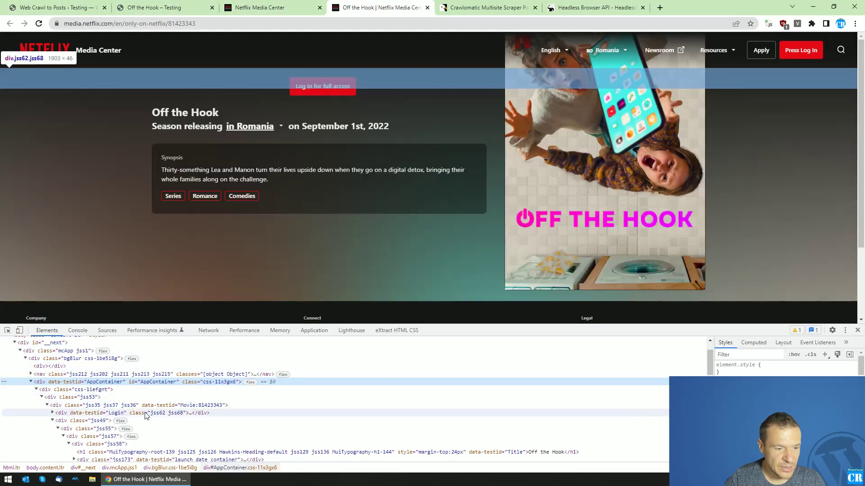
pyautogui.scroll(-1, 140, 412)
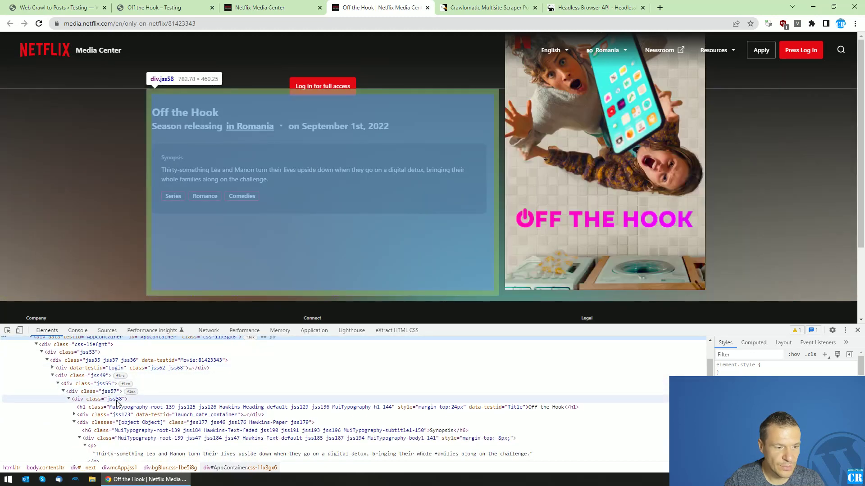
pyautogui.click(117, 402)
pyautogui.rightClick(117, 402)
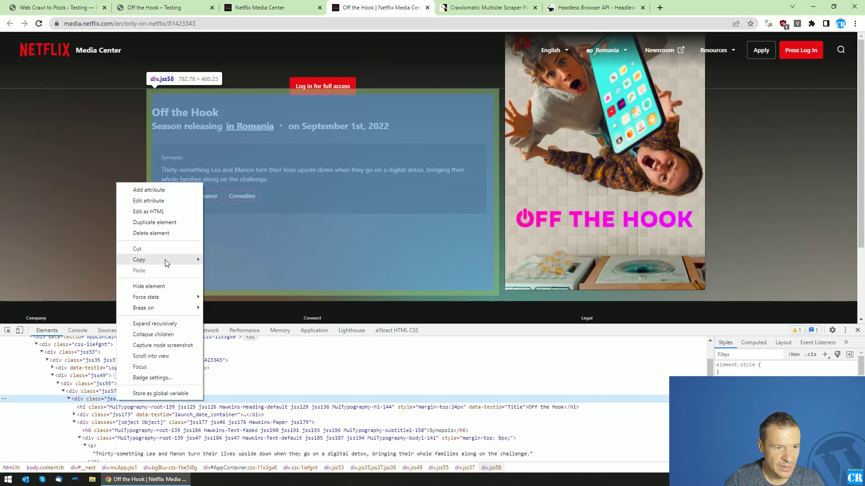
pyautogui.moveTo(166, 263)
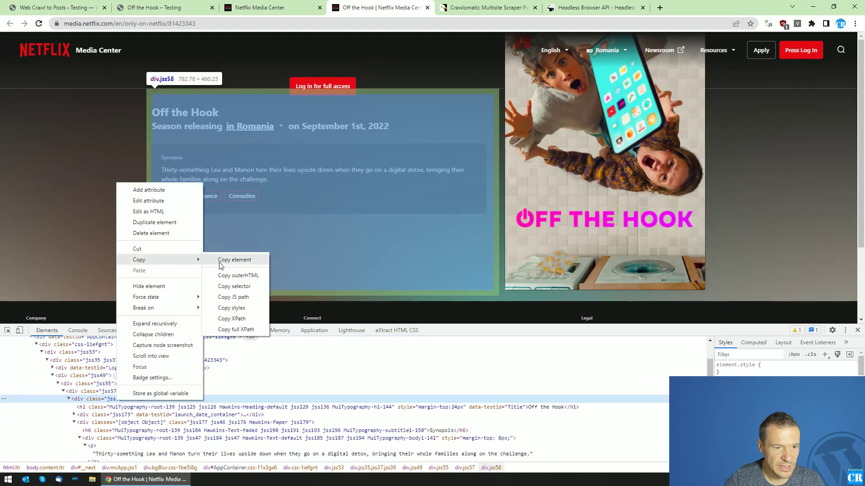
pyautogui.click(235, 287)
# Paste the selector into Content Query String and set Content Query Type to XPath/CSS Selector
pyautogui.click(84, 6)
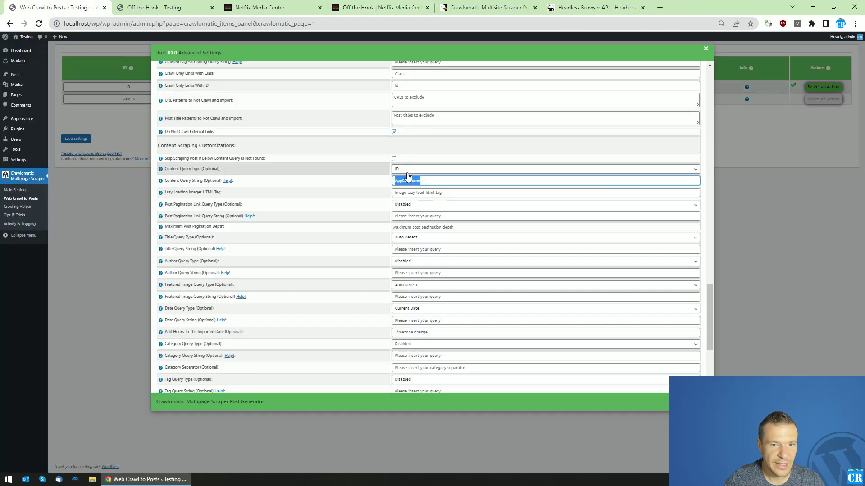
pyautogui.hotkey('ctrl', 'v')
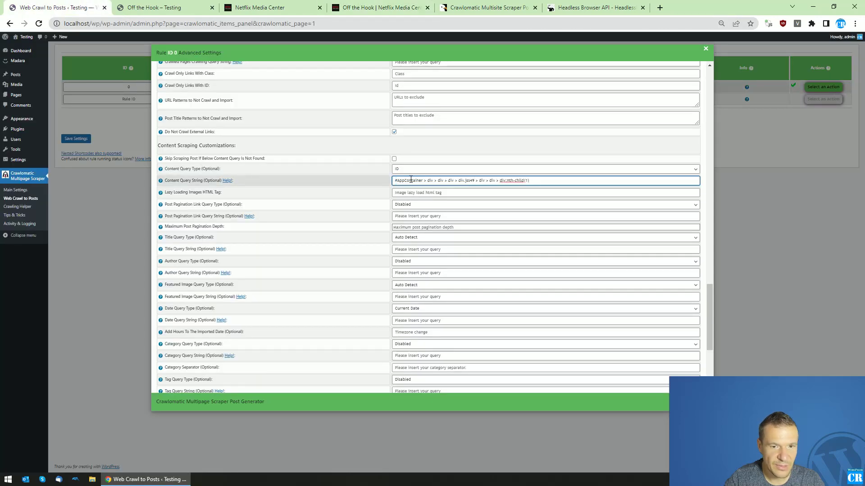
pyautogui.click(401, 170)
pyautogui.click(405, 203)
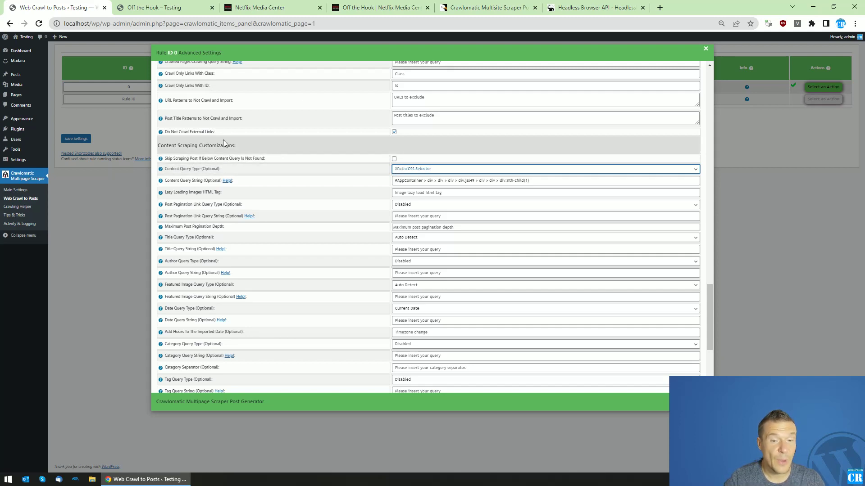
# Close DevTools on the Off the Hook detail page and on the Netflix releases grid
pyautogui.scroll(-5, 212, 167)
pyautogui.scroll(5, 366, 301)
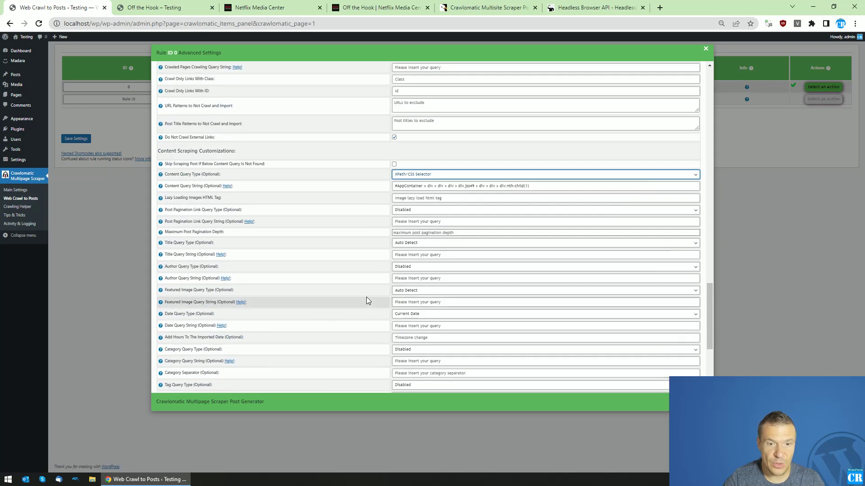
pyautogui.scroll(5, 369, 299)
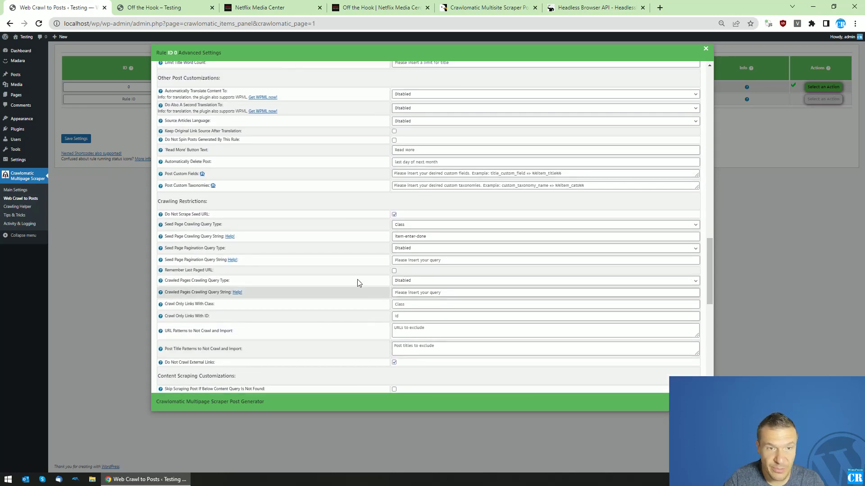
pyautogui.click(167, 7)
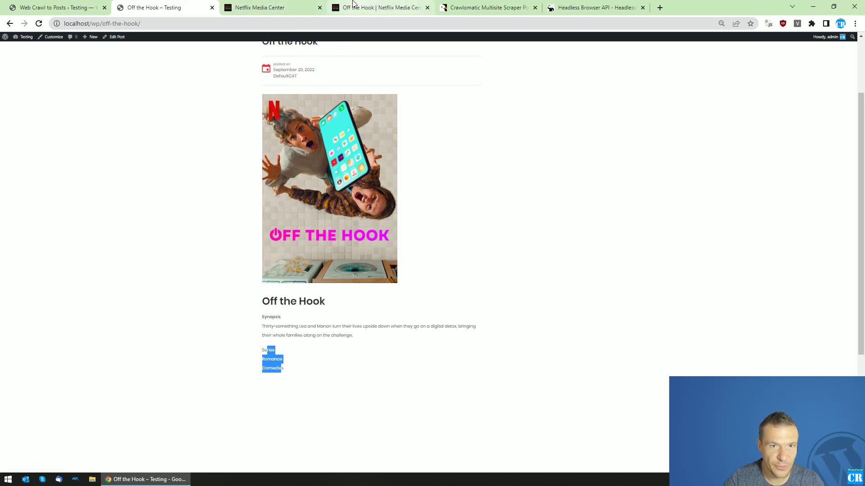
pyautogui.click(270, 8)
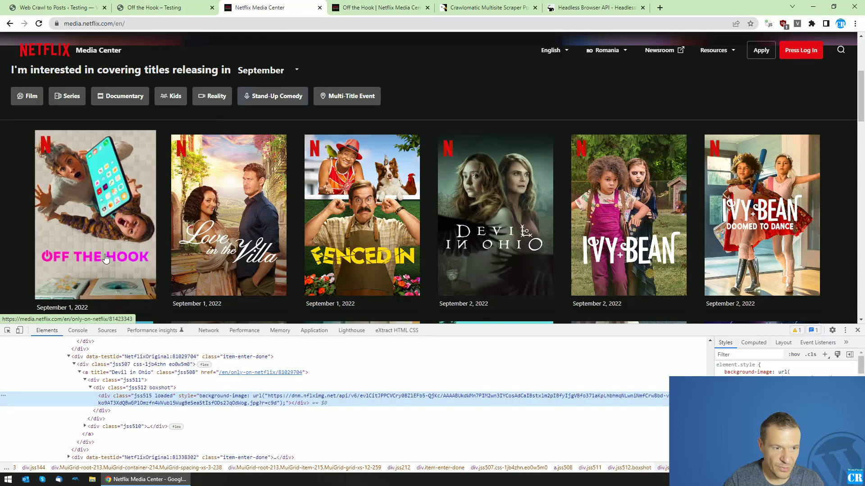
pyautogui.click(131, 198)
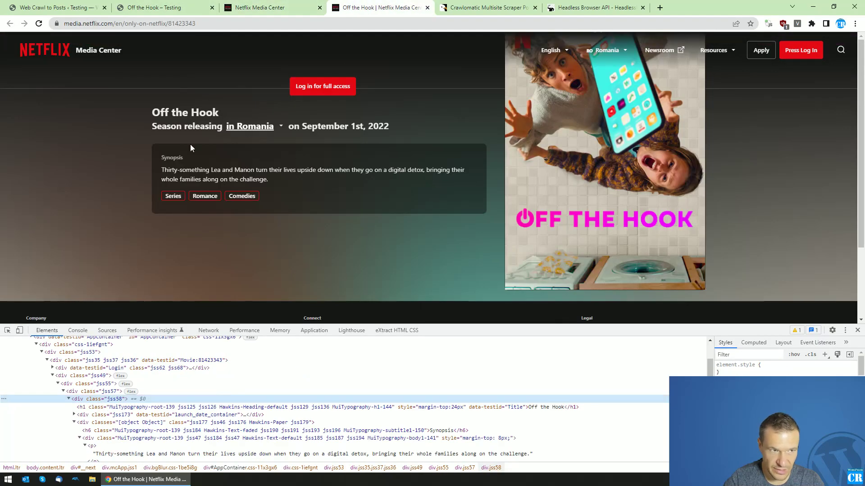
pyautogui.click(858, 331)
pyautogui.hotkey('ctrl', 'shift', 'Tab')
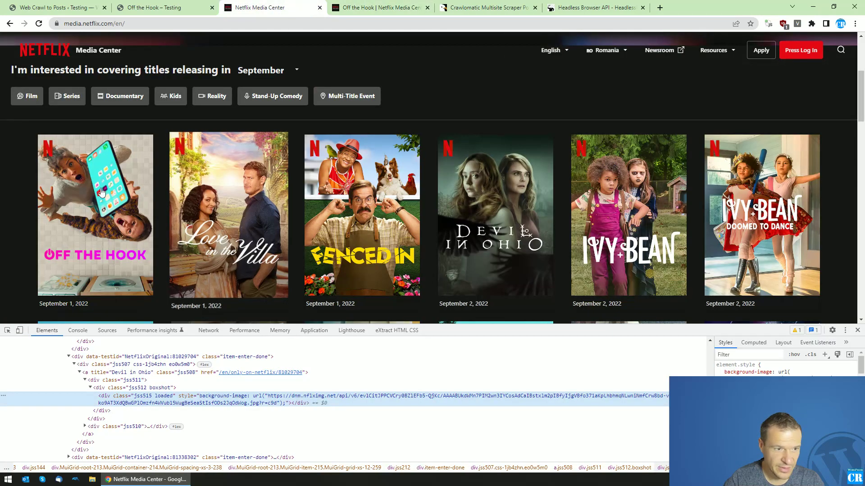
pyautogui.click(858, 330)
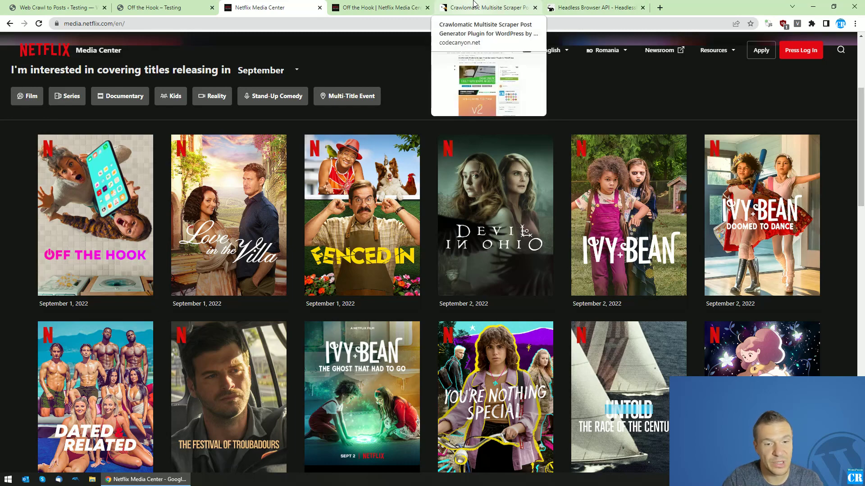
# Change rule 0's Content Query Type to ID and save the settings
pyautogui.click(168, 4)
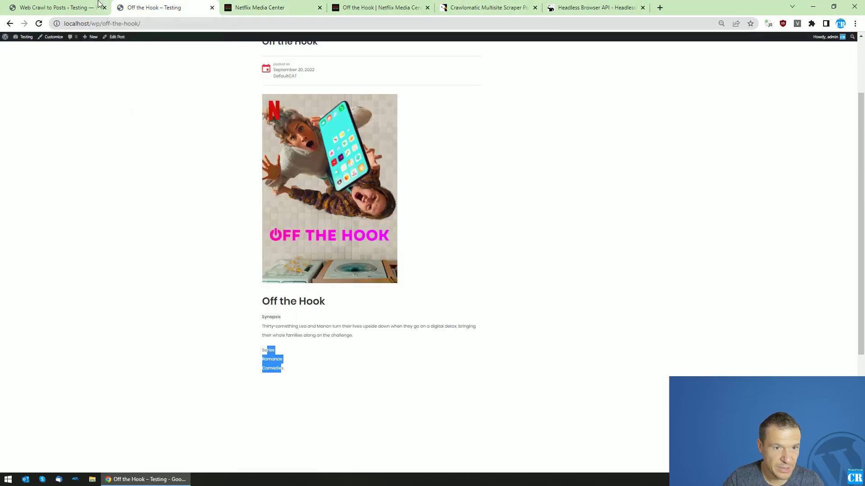
pyautogui.click(54, 7)
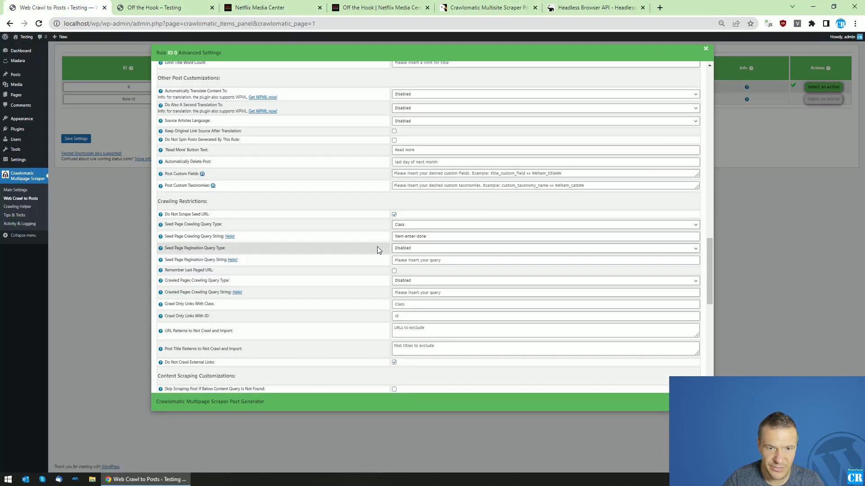
pyautogui.scroll(3, 379, 246)
pyautogui.scroll(-6, 381, 247)
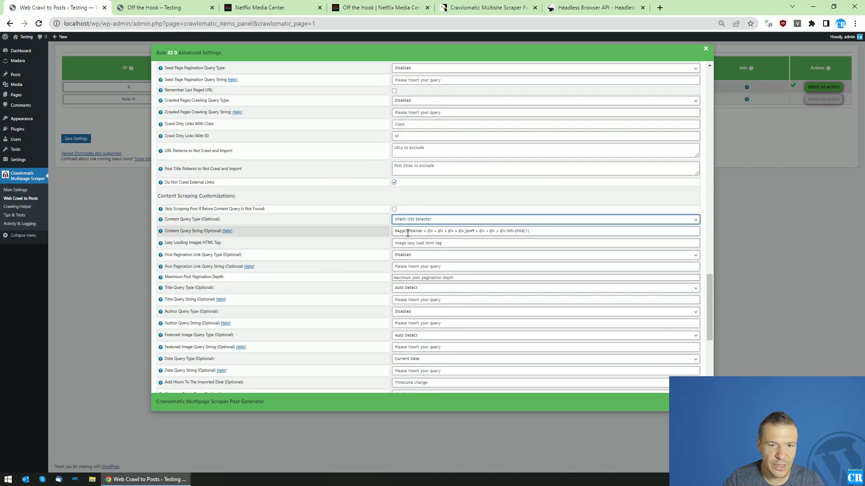
pyautogui.doubleClick(407, 232)
pyautogui.click(410, 219)
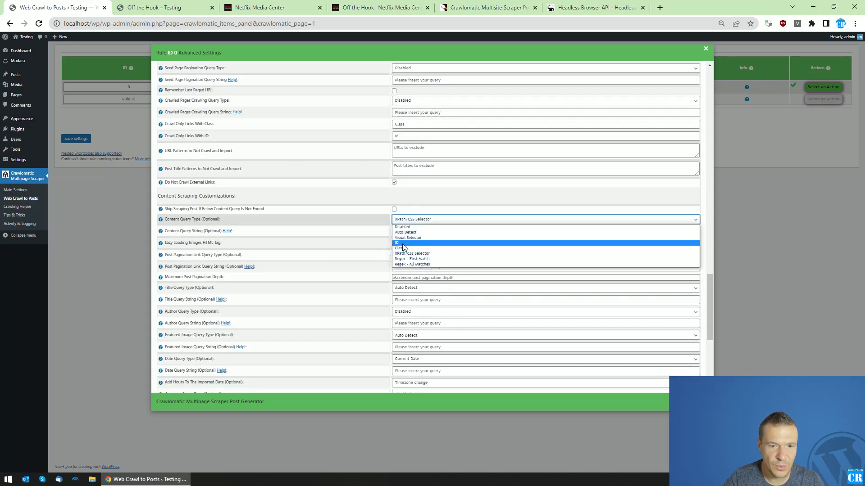
pyautogui.click(401, 243)
pyautogui.click(83, 141)
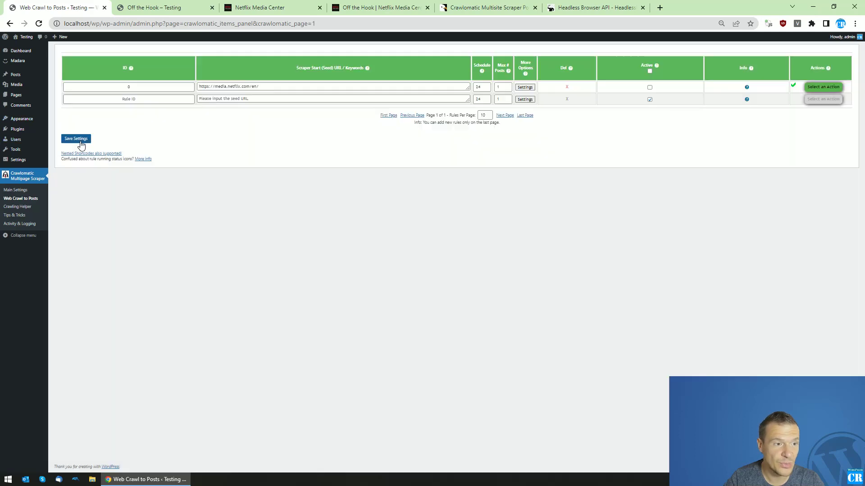
pyautogui.click(77, 139)
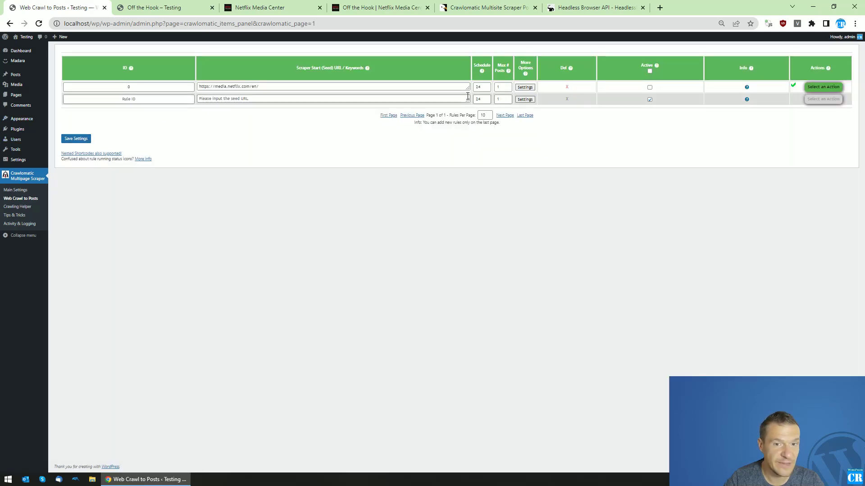
# Set Content Scraping Method to WordPress (Default), then bring up the Netflix Media Center page
pyautogui.click(525, 87)
pyautogui.scroll(15, 379, 238)
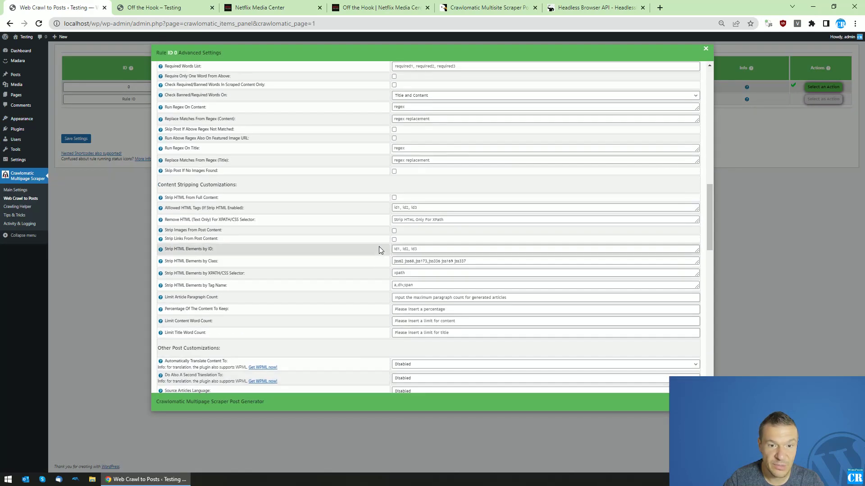
pyautogui.scroll(4, 379, 254)
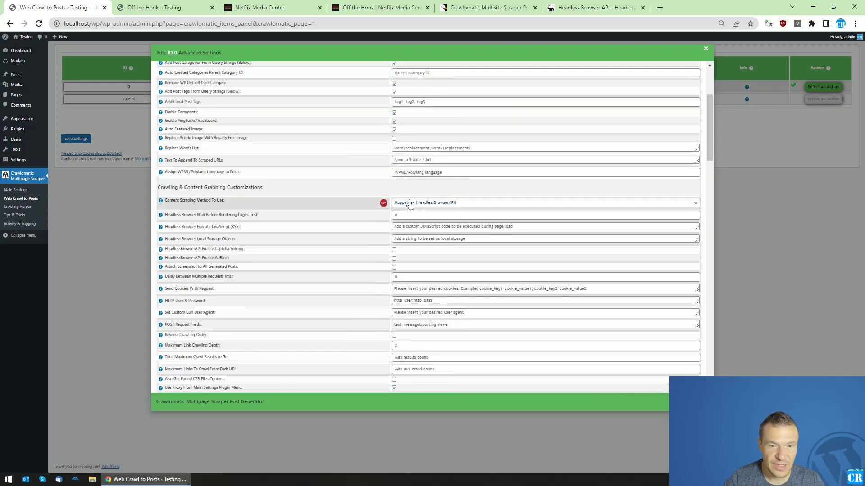
pyautogui.click(408, 203)
pyautogui.click(407, 212)
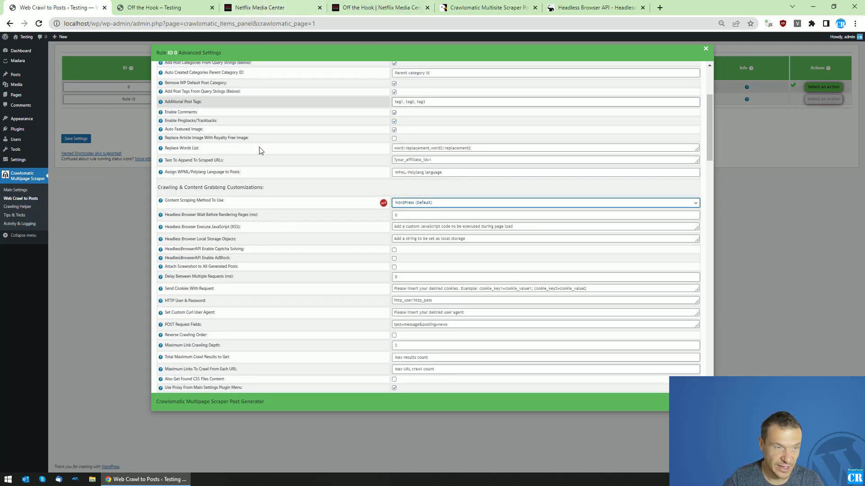
pyautogui.hotkey('ctrl', '3')
pyautogui.click(183, 24)
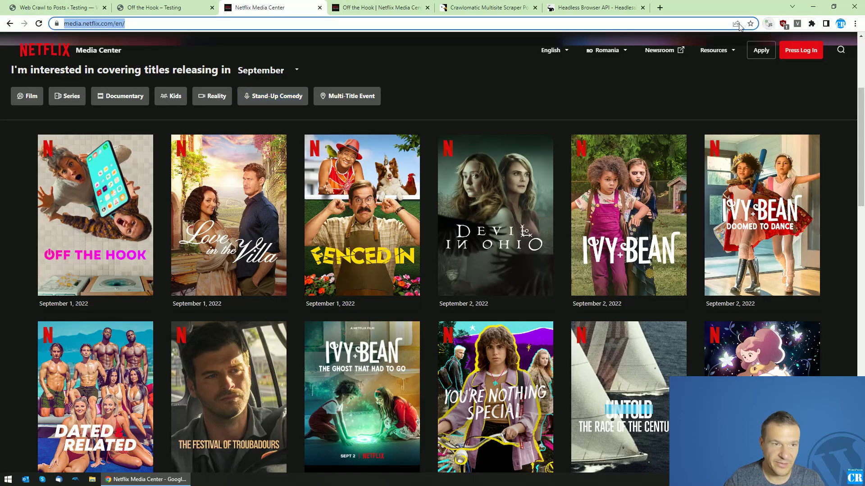
# Disable JavaScript on the Netflix grid, inspect a blank placeholder poster, then close DevTools
pyautogui.click(769, 24)
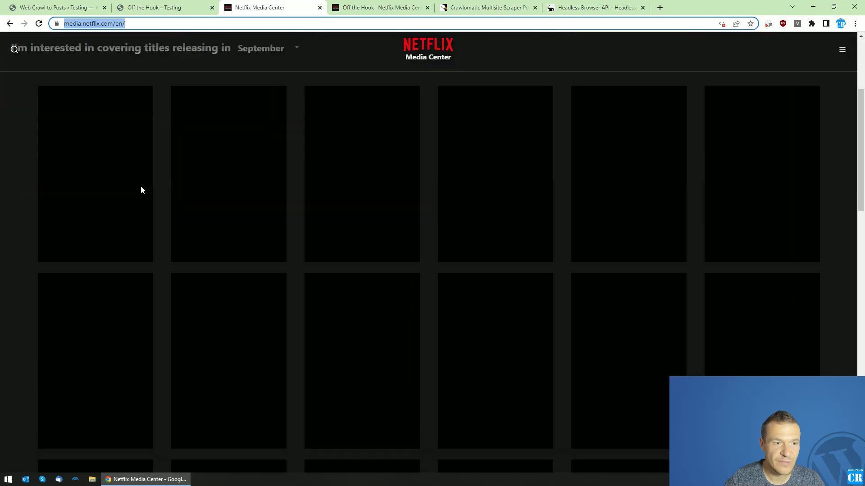
pyautogui.rightClick(139, 185)
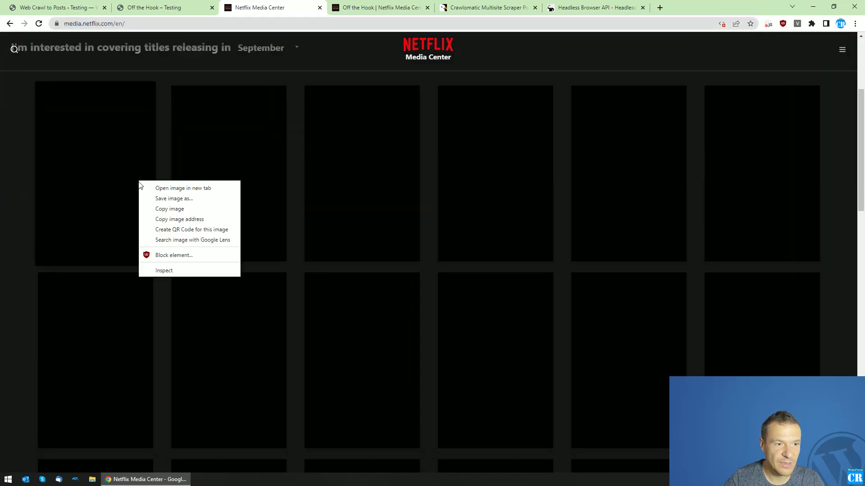
pyautogui.click(177, 270)
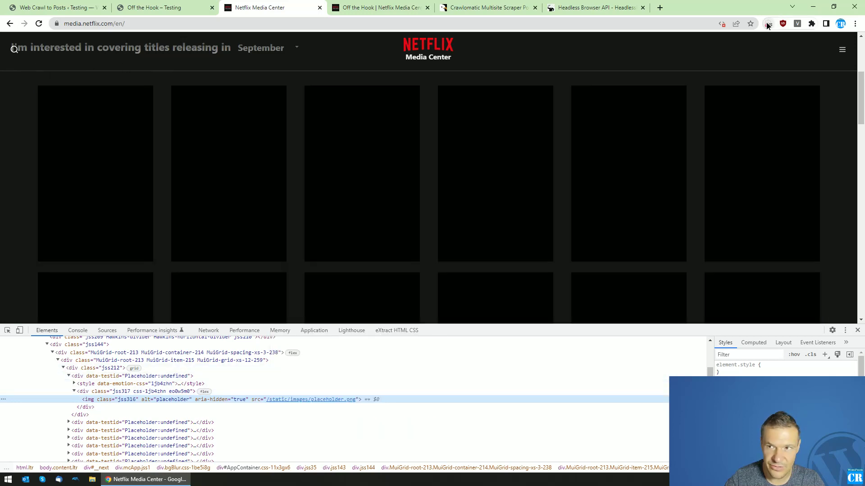
pyautogui.press('F12')
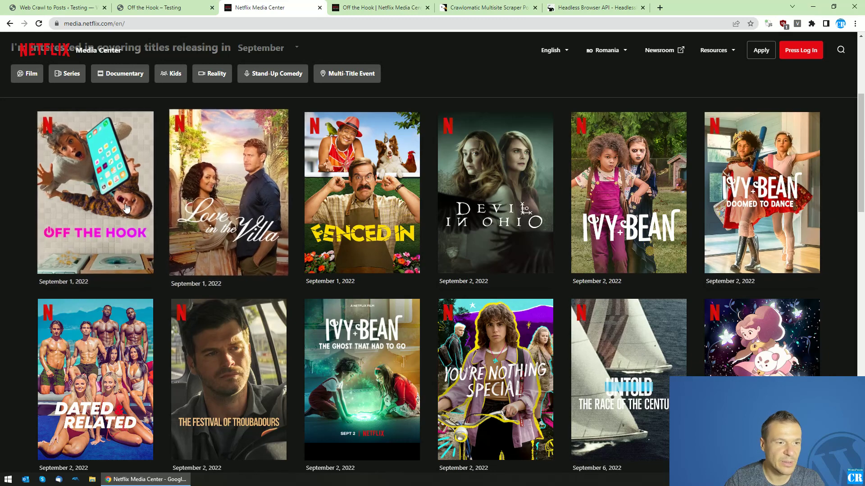
# Keep WordPress (Default) as rule 0's content scraping method and save the settings
pyautogui.click(153, 7)
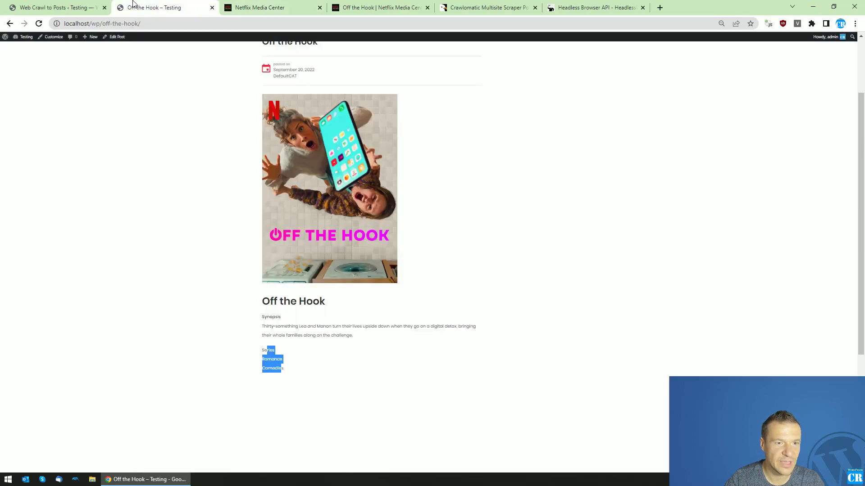
pyautogui.click(58, 7)
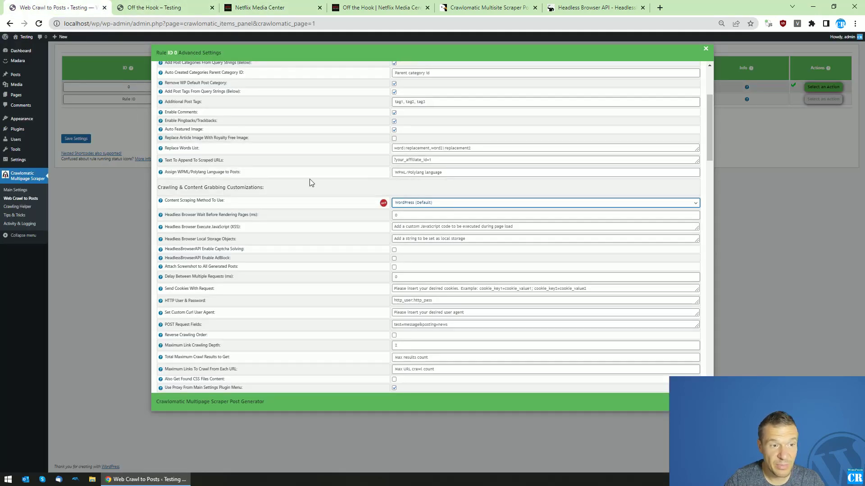
pyautogui.click(431, 205)
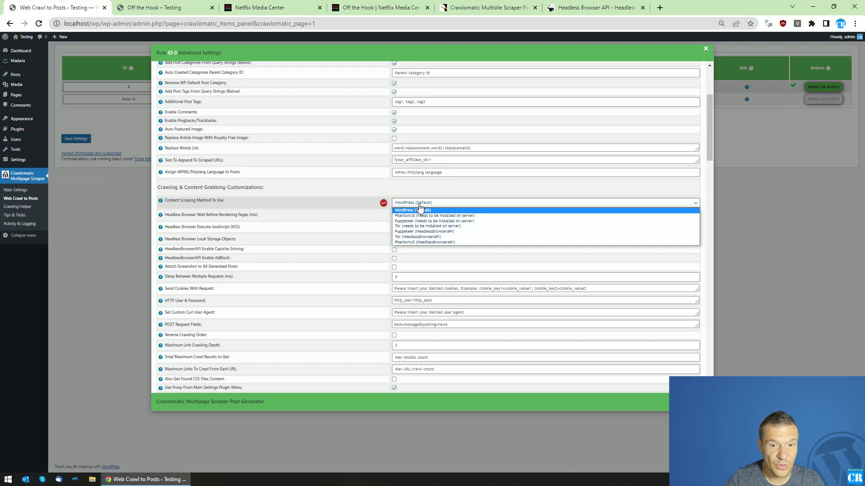
pyautogui.click(409, 212)
pyautogui.click(142, 130)
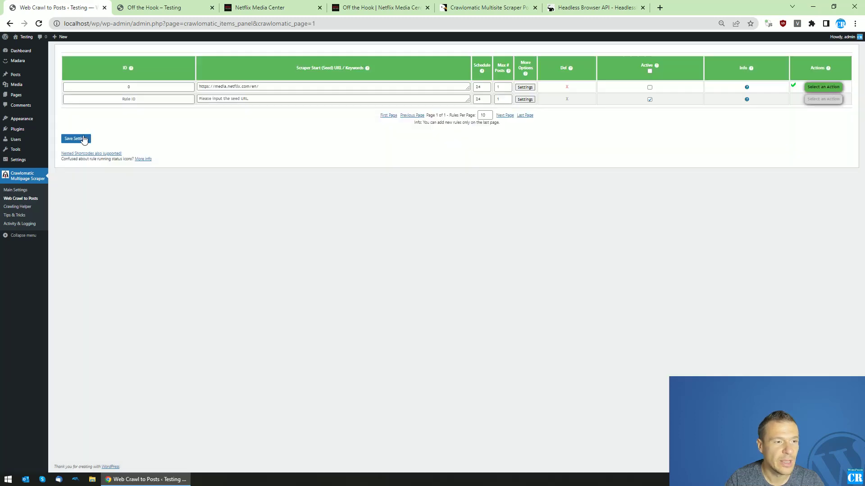
pyautogui.click(77, 139)
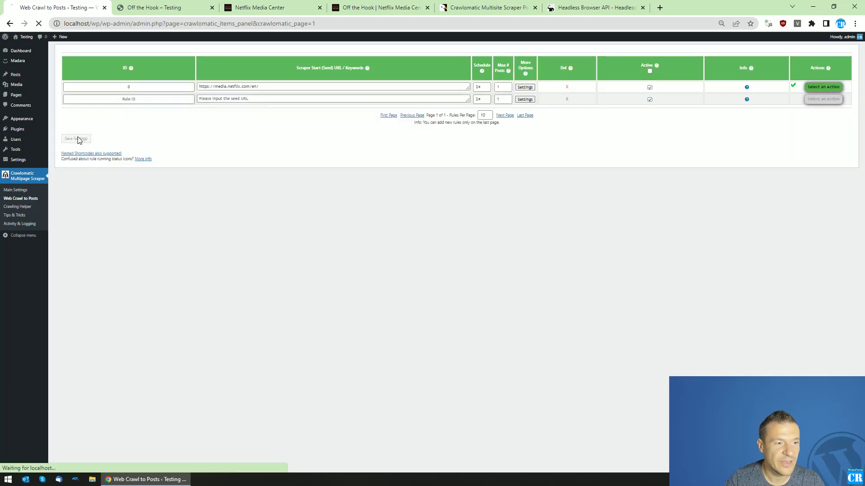
# Delete the posts rule 0 already generated via its Actions menu, confirming with OK
pyautogui.click(816, 94)
pyautogui.click(809, 117)
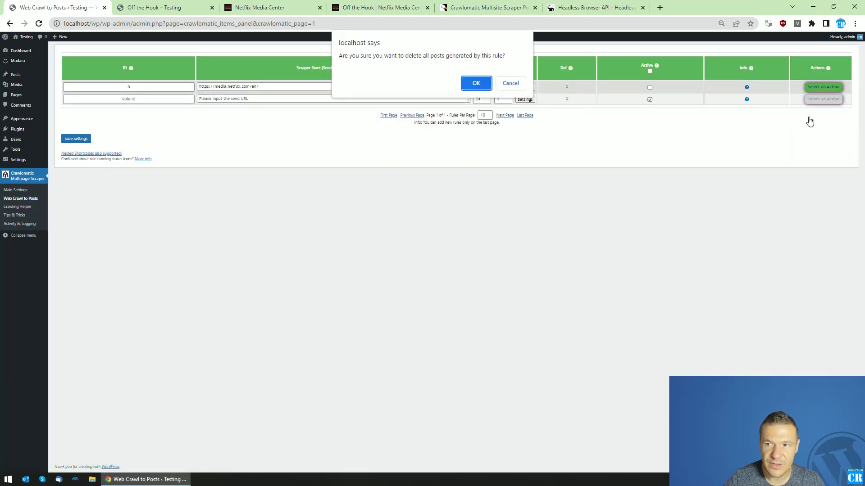
pyautogui.press('Return')
pyautogui.click(811, 90)
pyautogui.click(806, 105)
pyautogui.press('Return')
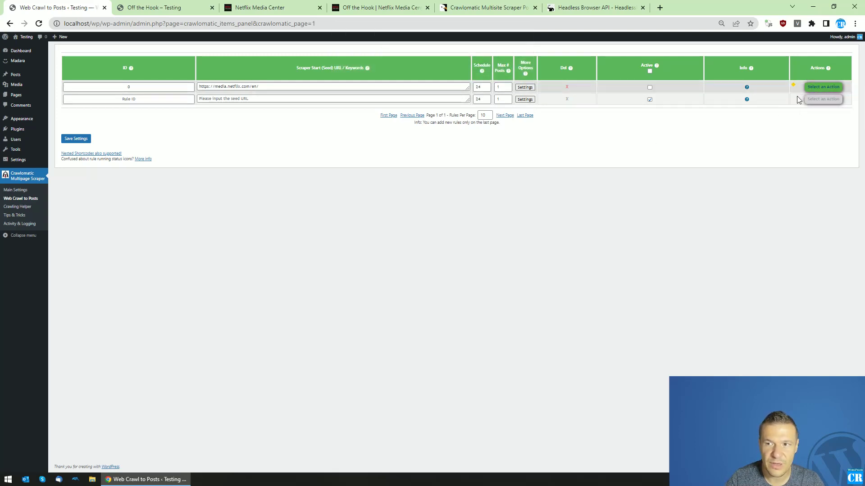
# In rule 0's advanced settings, choose Puppeteer (HeadlessBrowserAPI) under Content Scraping Method To Use
pyautogui.click(524, 87)
pyautogui.scroll(-5, 379, 212)
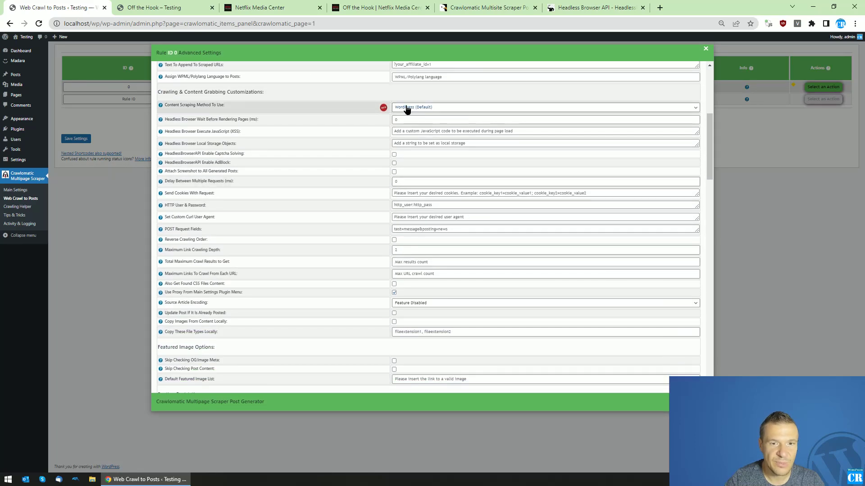
pyautogui.click(407, 108)
pyautogui.click(404, 137)
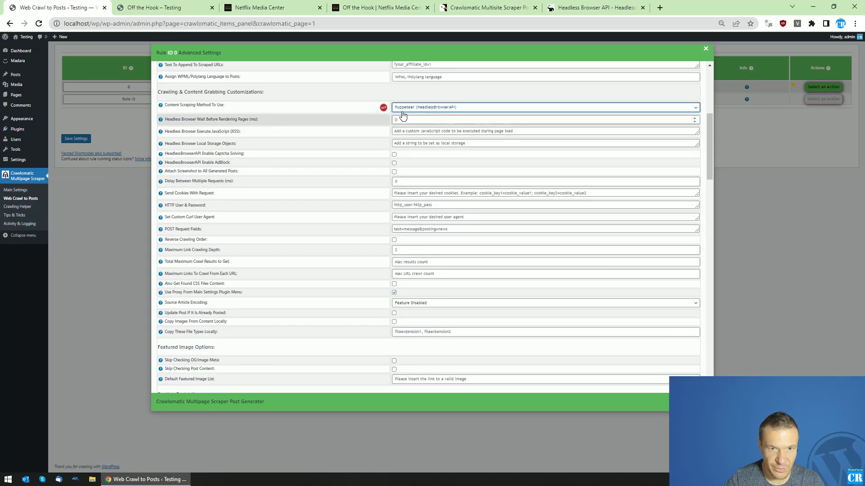